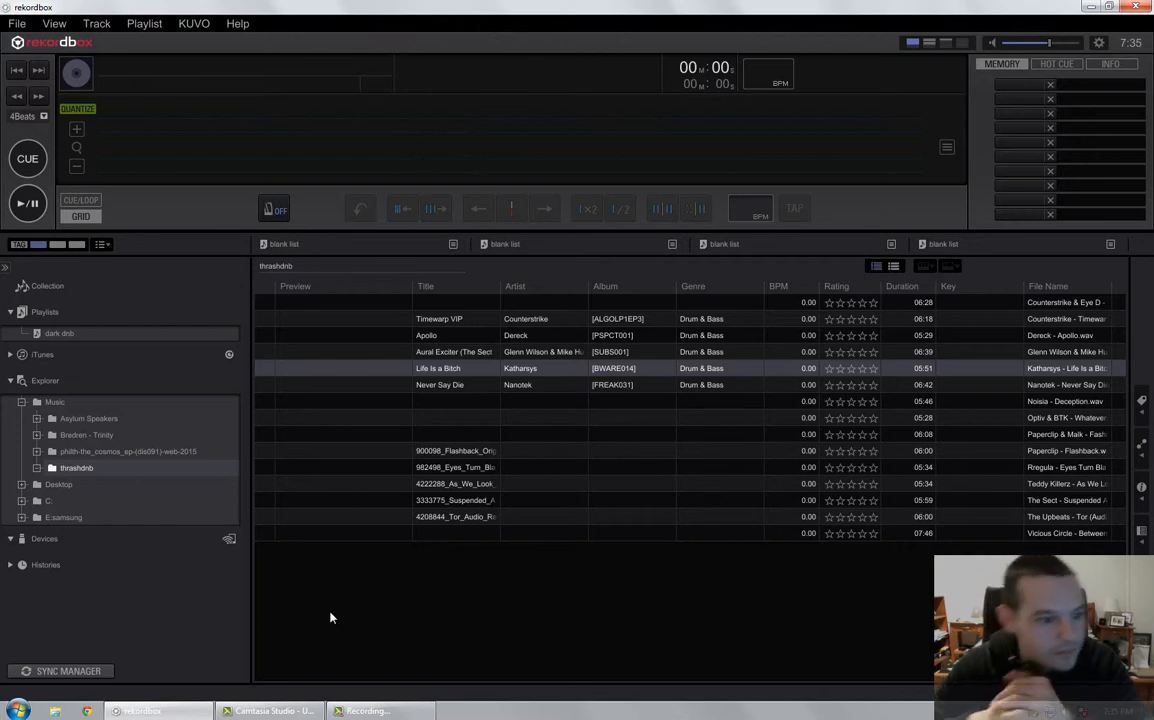
# Load the track "Life Is a Bitch" from the thrashdnb music folder onto the player deck
pyautogui.click(11, 386)
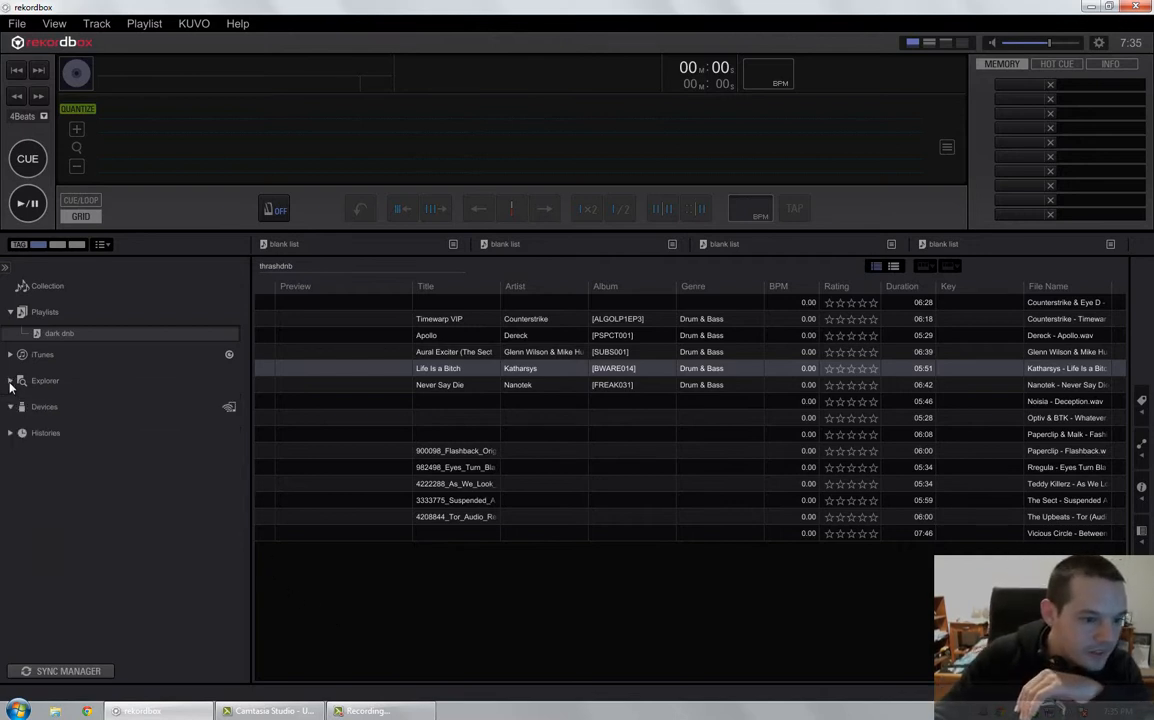
pyautogui.click(11, 386)
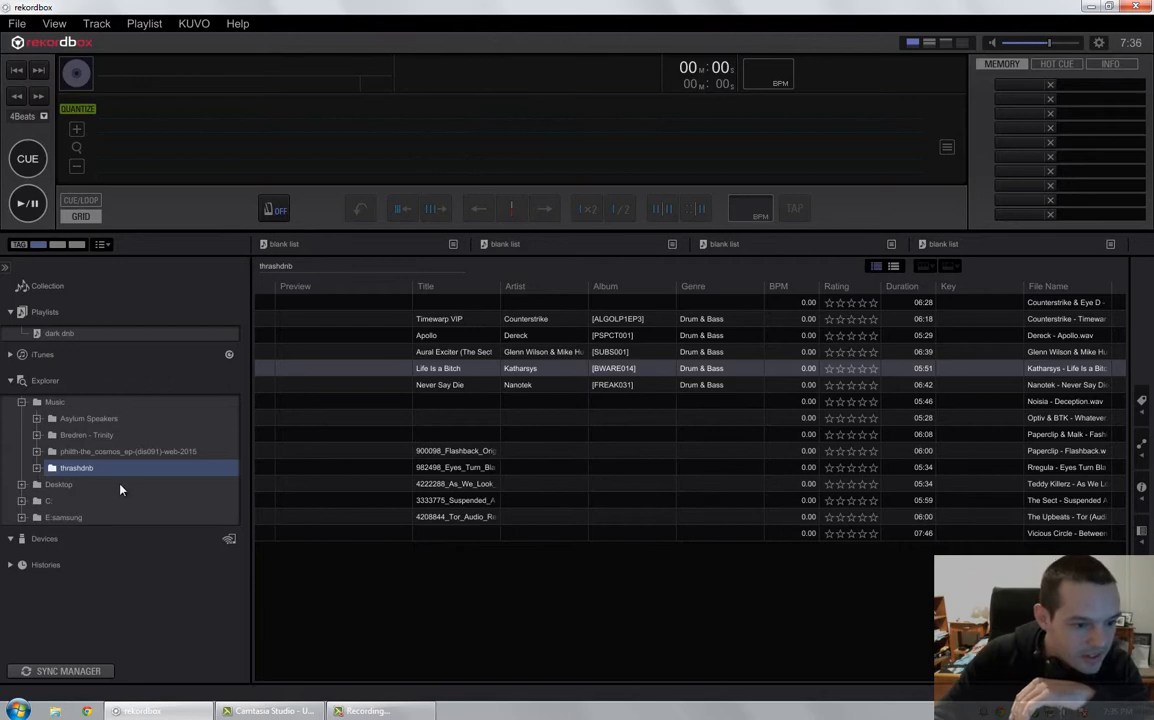
pyautogui.click(76, 452)
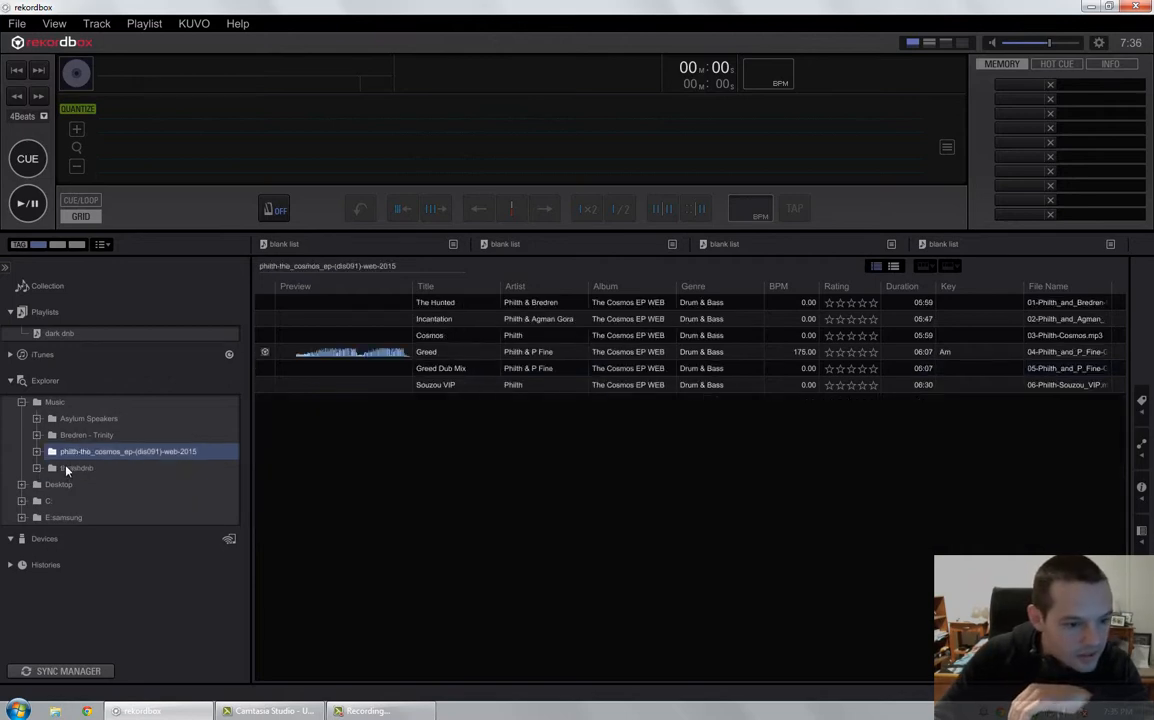
pyautogui.click(76, 468)
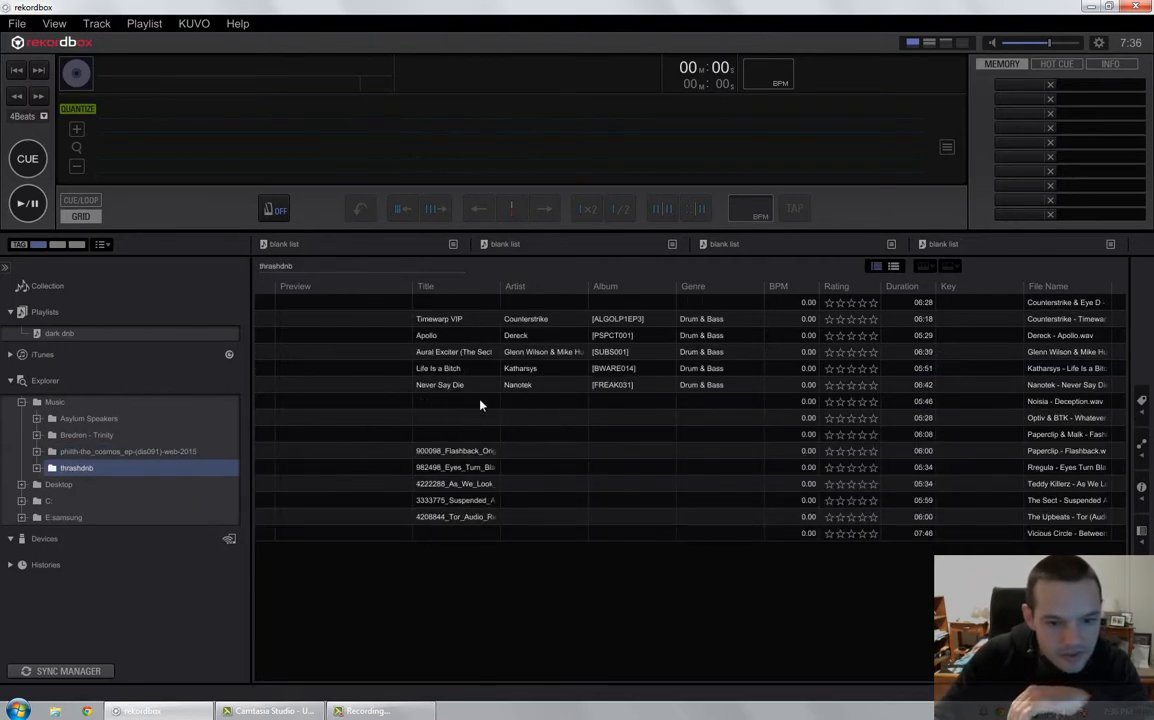
pyautogui.click(465, 371)
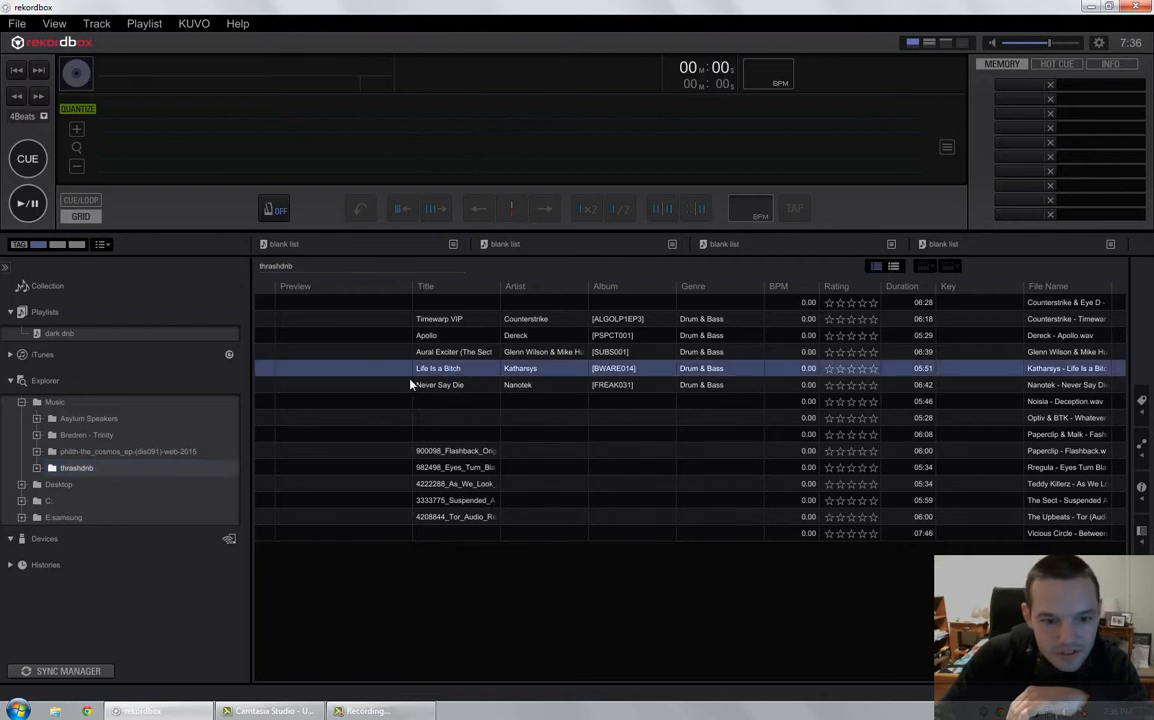
pyautogui.moveTo(407, 370); pyautogui.dragTo(400, 120)
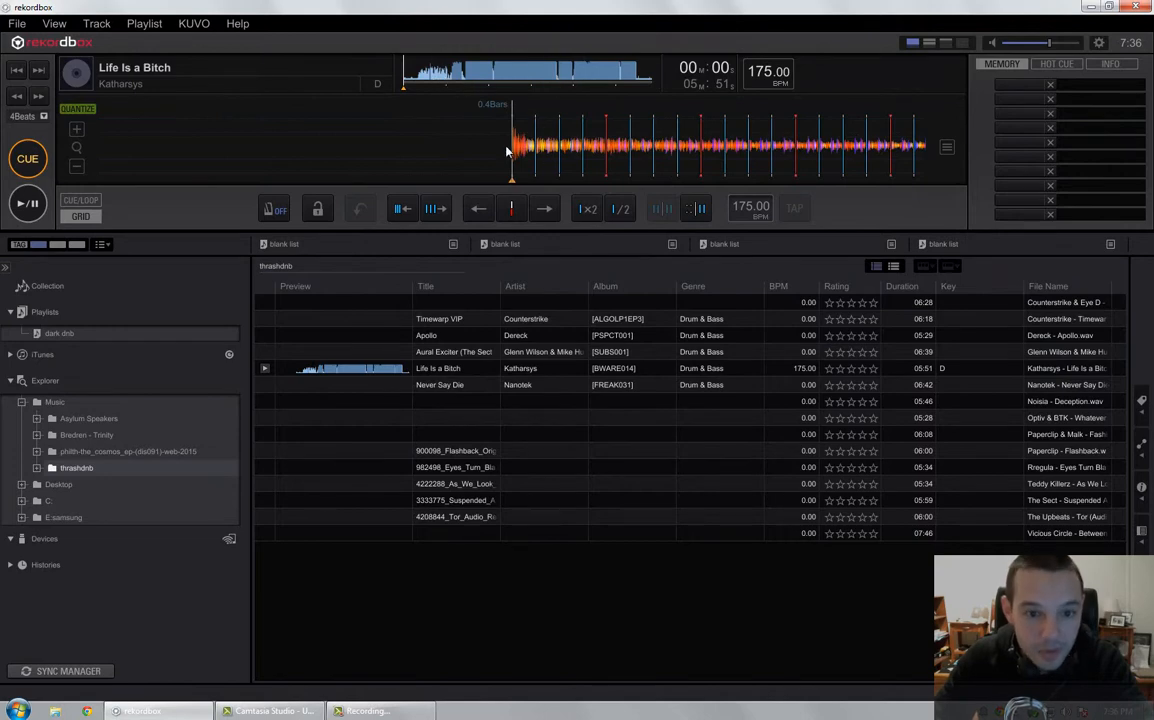
# Play the loaded track from about 1:02, ahead of the drop, and raise the playback volume
pyautogui.click(455, 73)
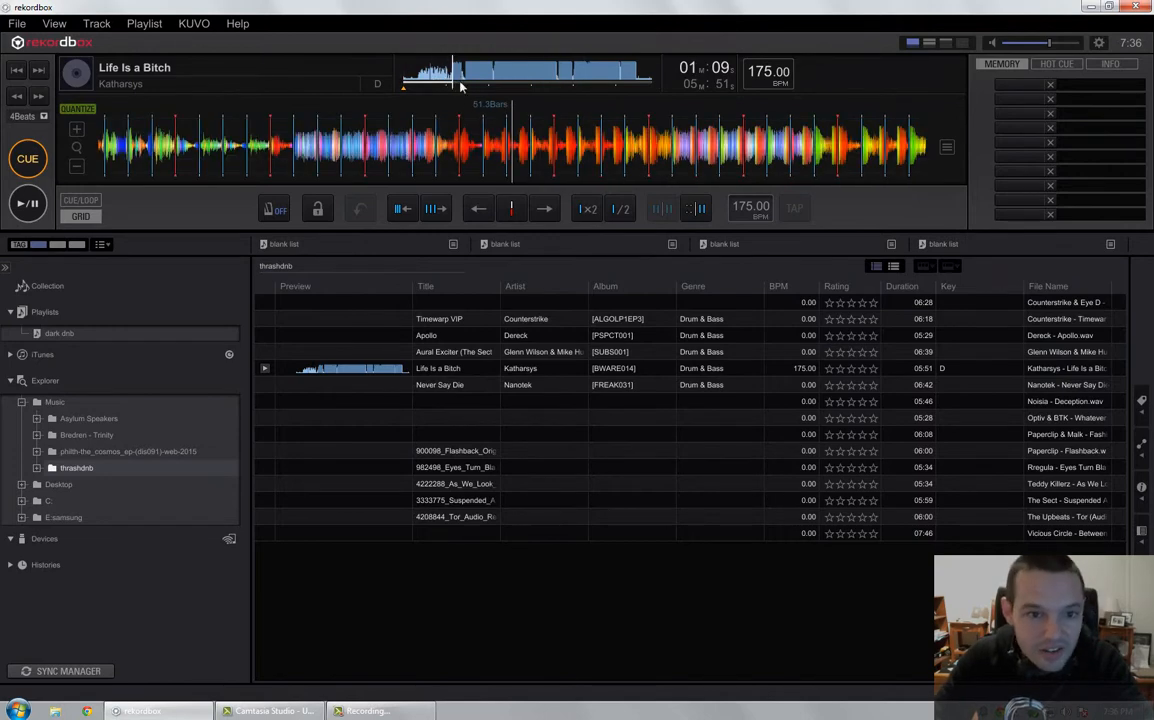
pyautogui.moveTo(487, 145); pyautogui.dragTo(708, 148)
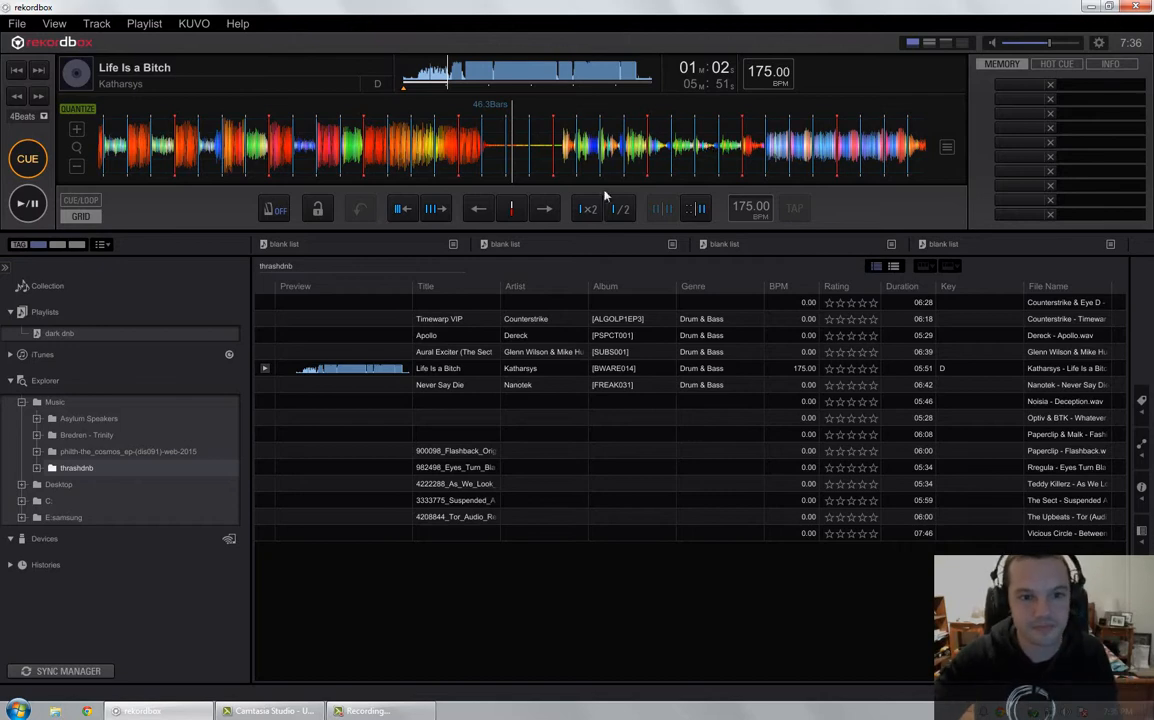
pyautogui.click(27, 203)
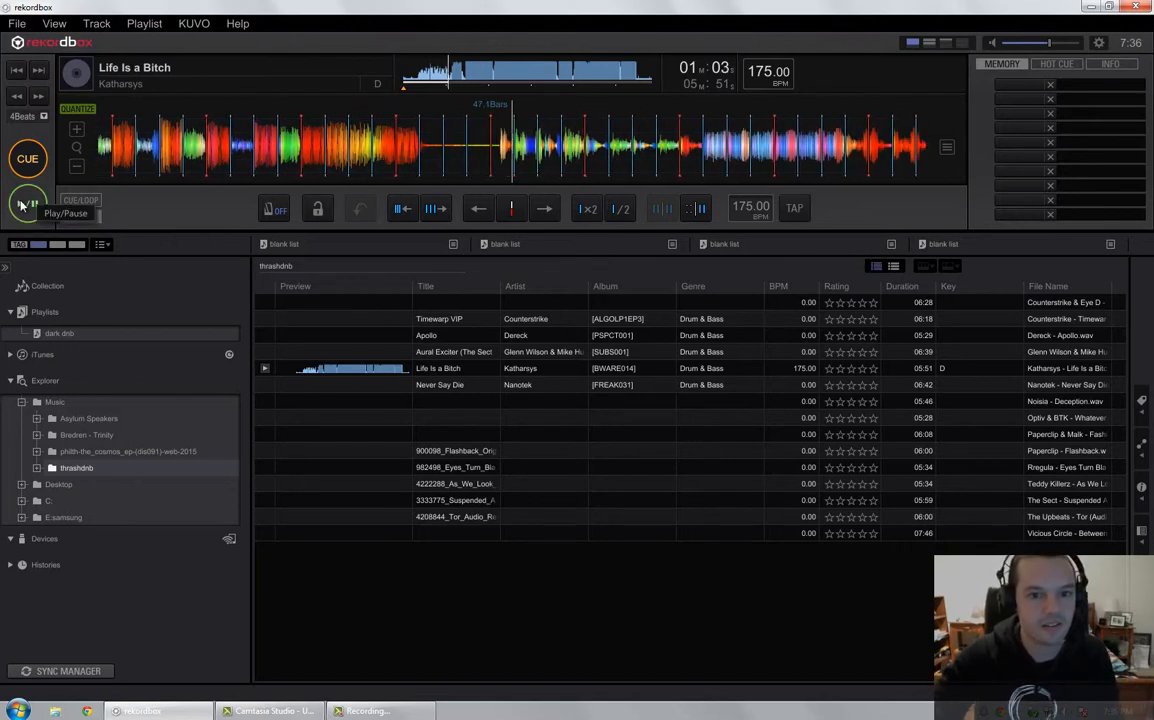
pyautogui.moveTo(1049, 44); pyautogui.dragTo(1066, 48)
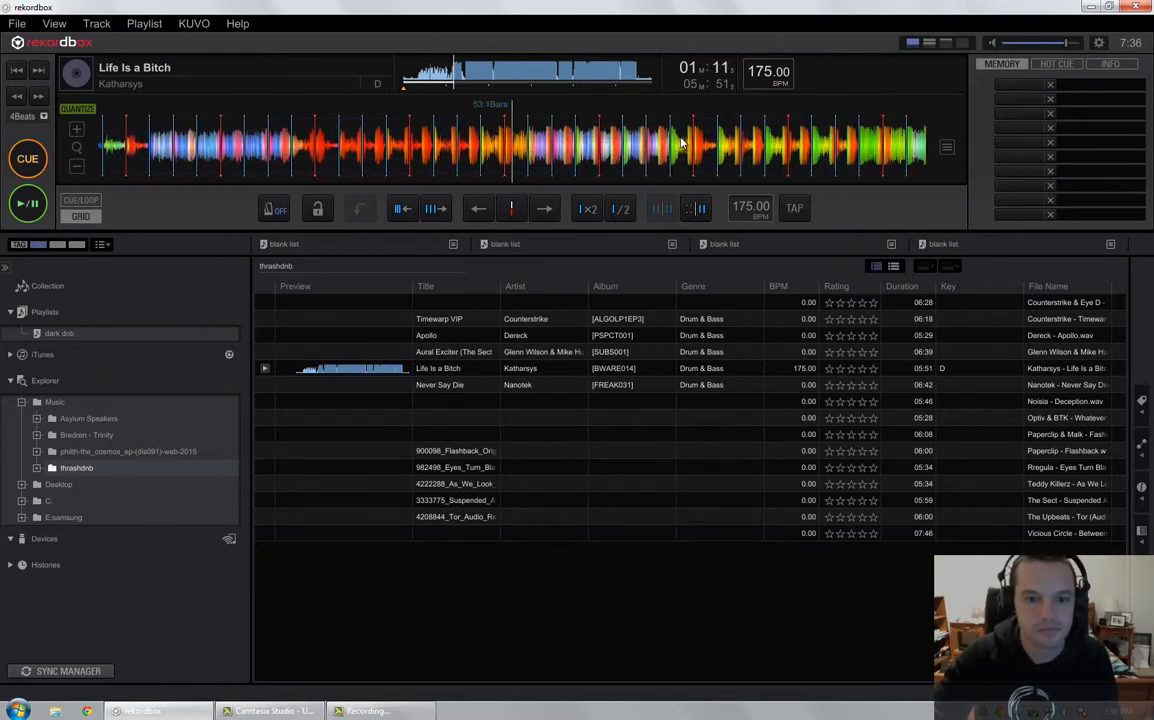
# Skip forward through the build-up and park the paused playhead at the start of the drop, about 1:27
pyautogui.click(461, 77)
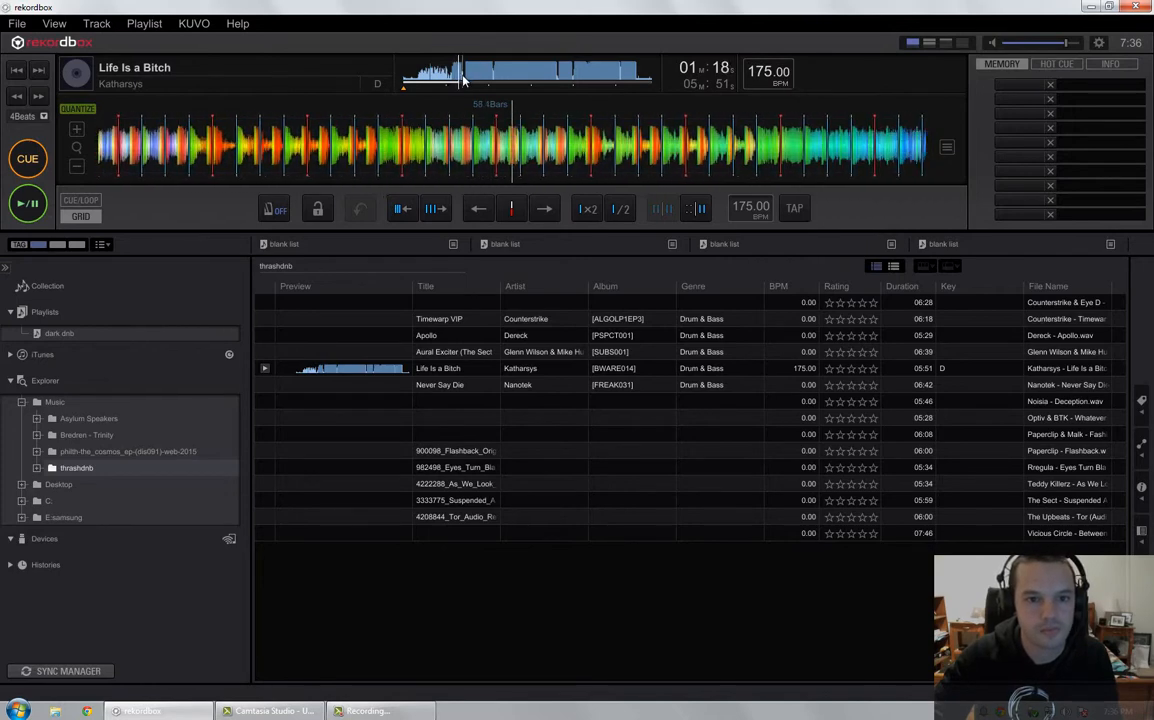
pyautogui.click(464, 77)
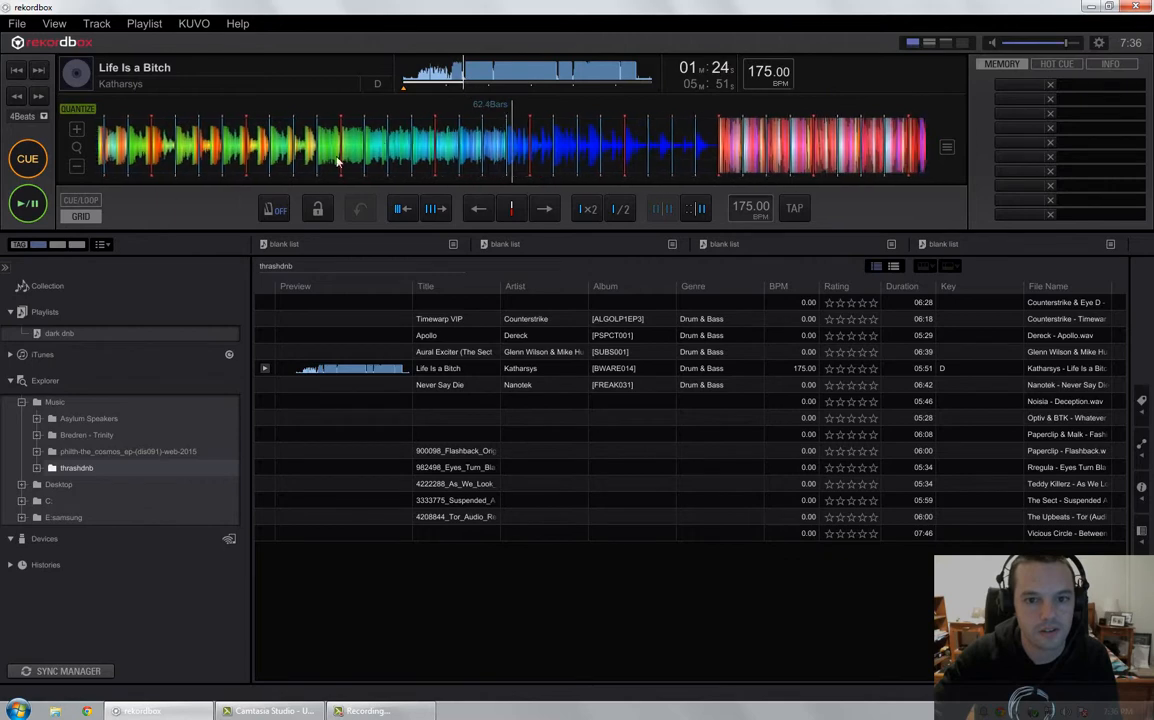
pyautogui.click(33, 209)
pyautogui.moveTo(299, 151); pyautogui.dragTo(443, 148)
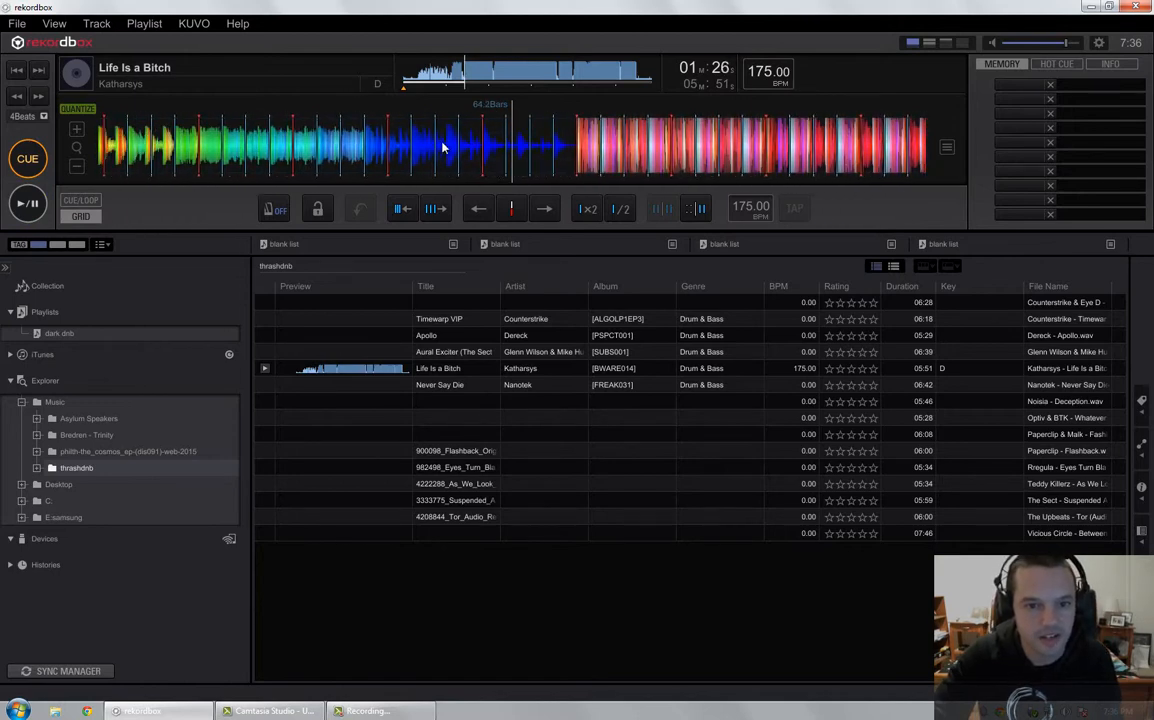
pyautogui.click(28, 204)
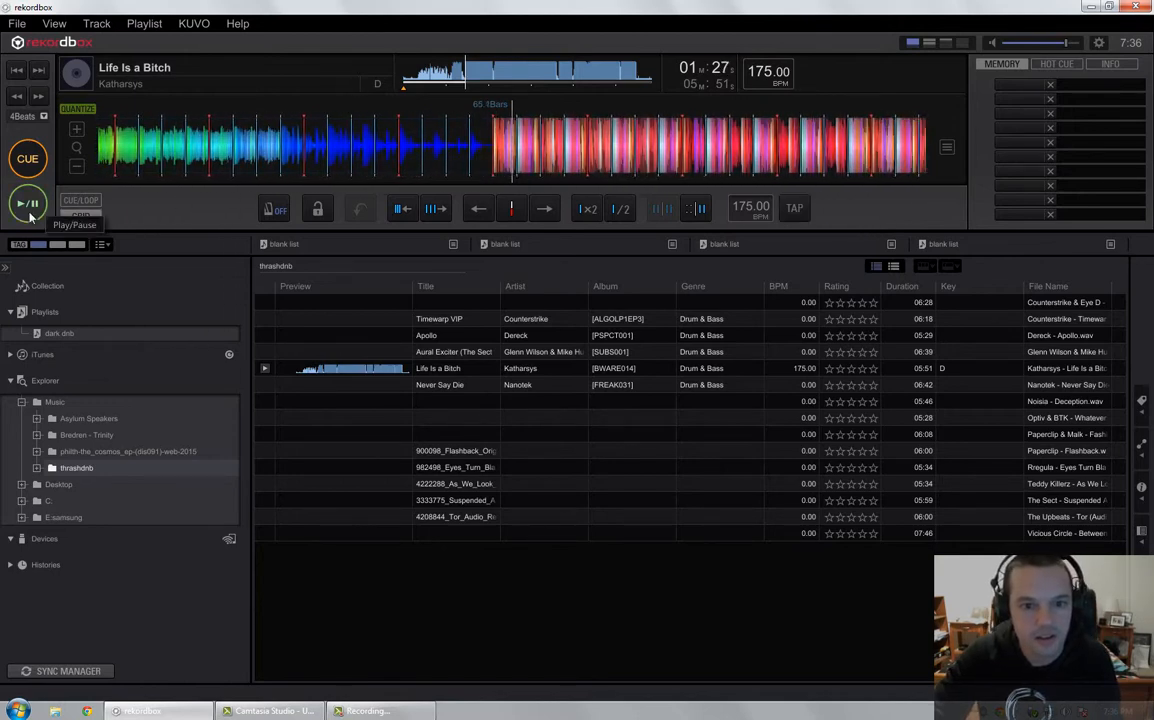
pyautogui.moveTo(456, 158); pyautogui.dragTo(492, 163)
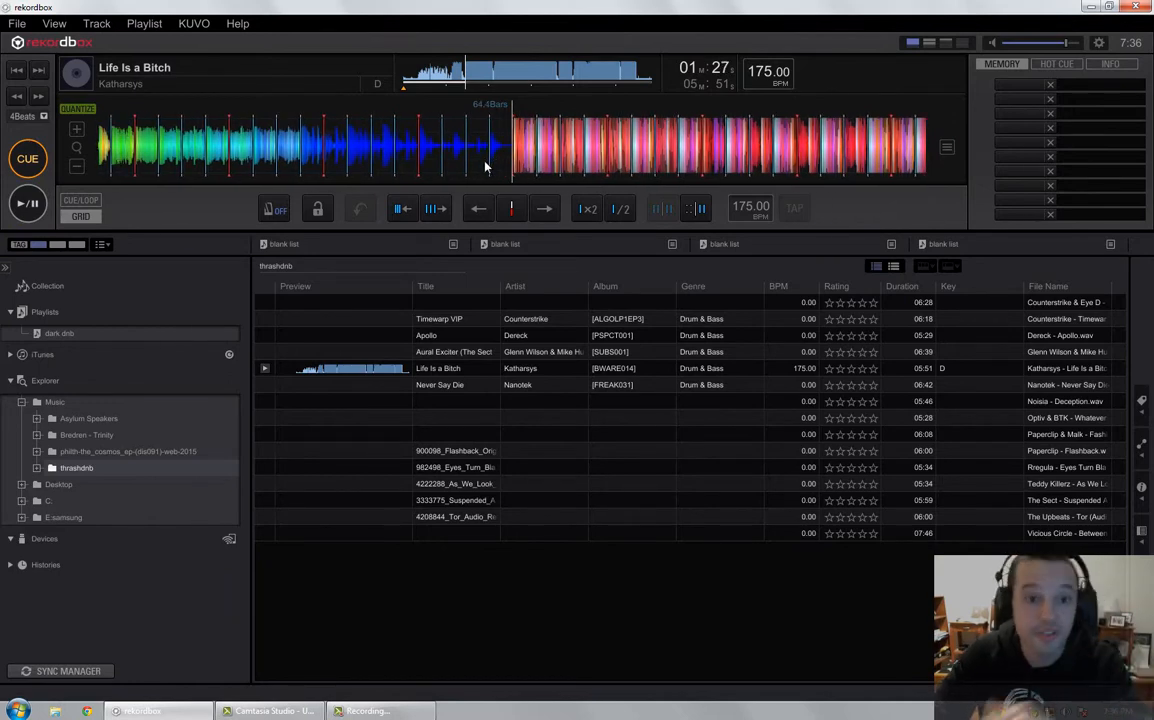
# Set the cue point on the drop's first beat at bar 65.1 and store it as a memory cue
pyautogui.scroll(5, 528, 160)
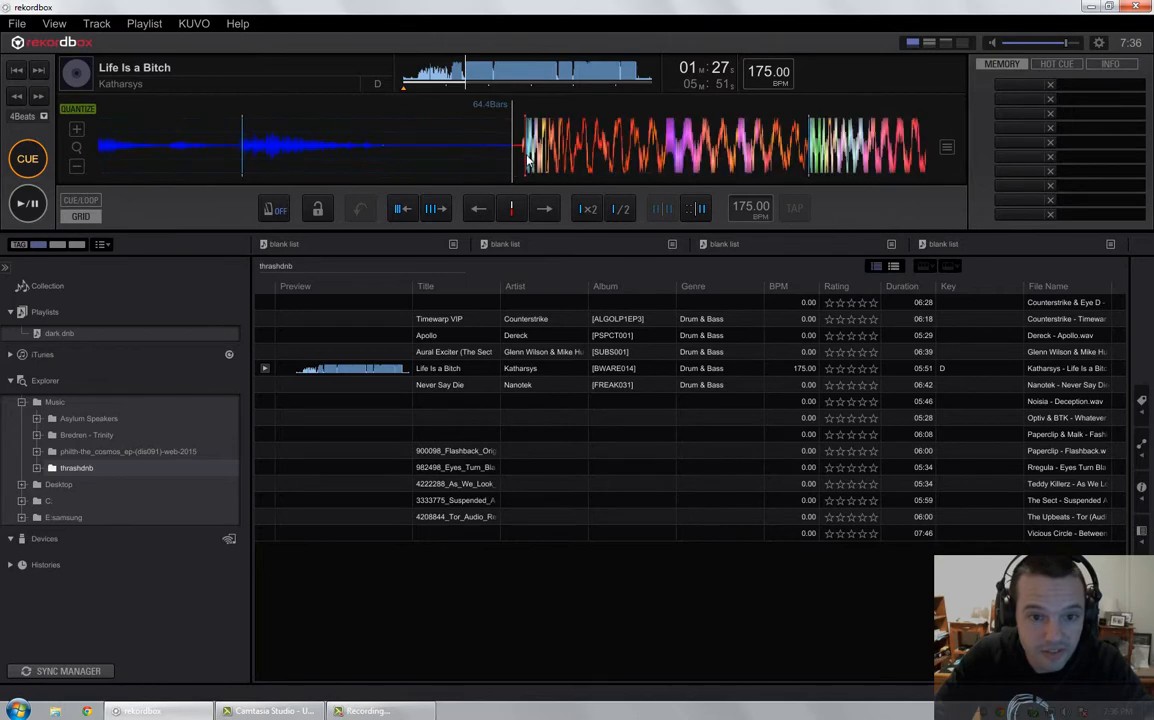
pyautogui.moveTo(543, 160)
pyautogui.mouseDown()
pyautogui.moveTo(587, 162)
pyautogui.moveTo(534, 167)
pyautogui.mouseUp()
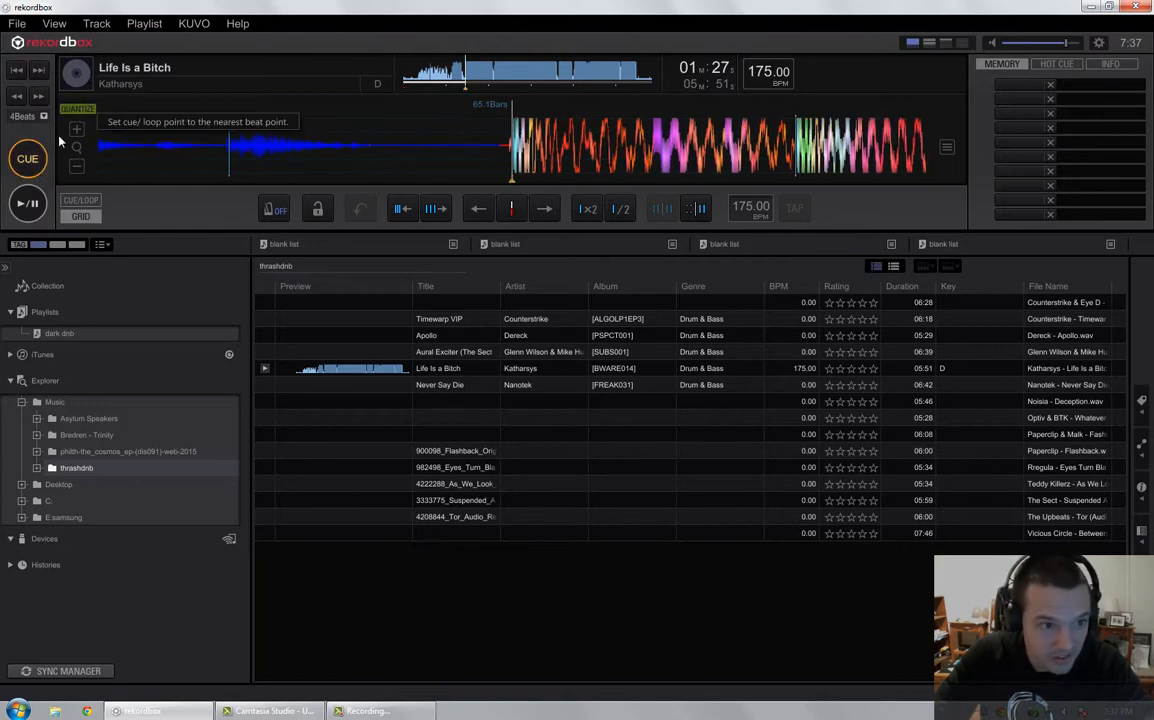
pyautogui.click(28, 160)
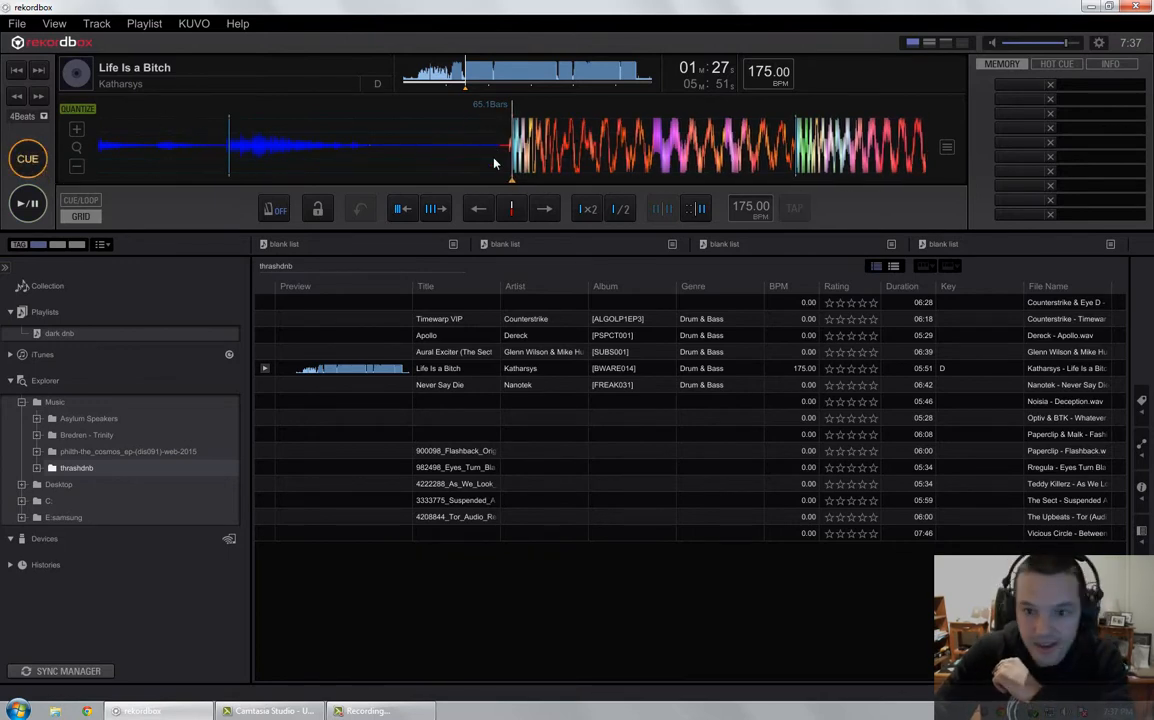
pyautogui.click(82, 202)
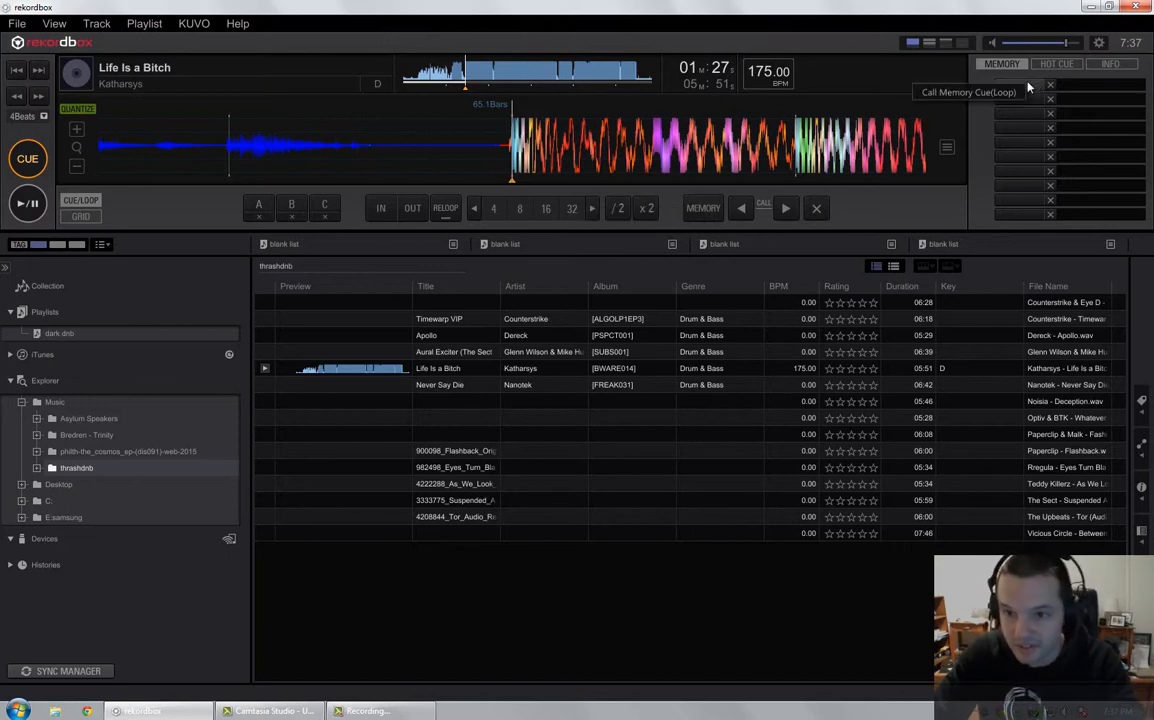
pyautogui.click(701, 211)
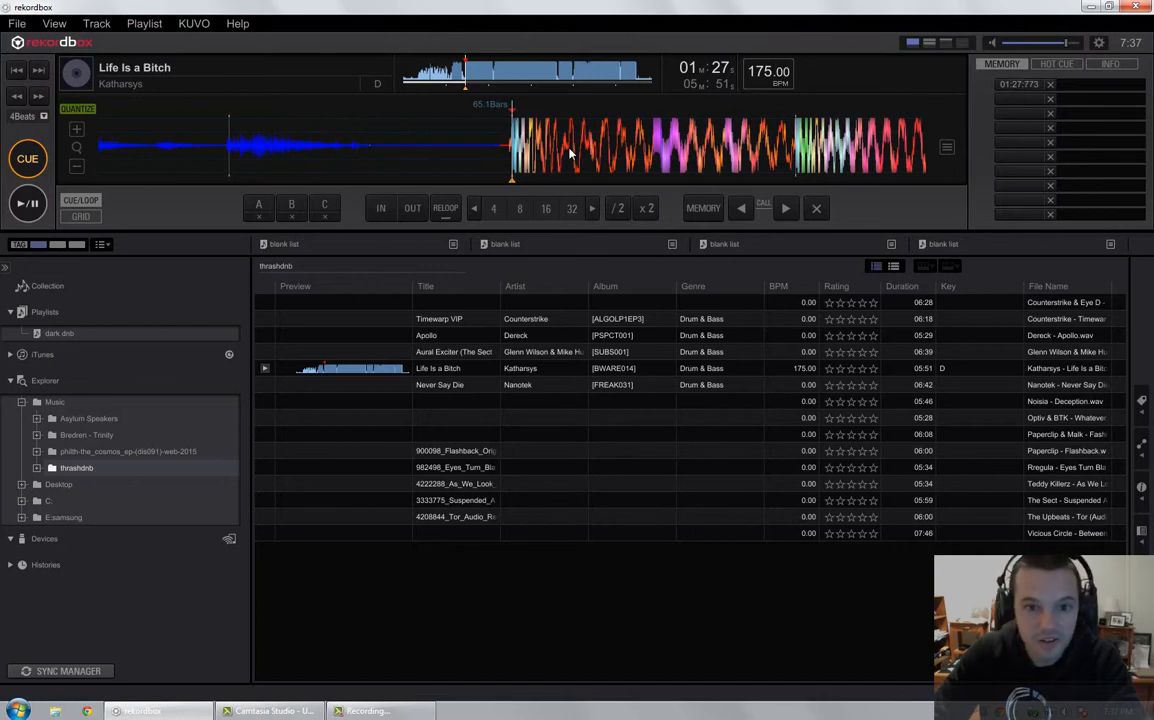
# Move playback back to about 0:51 and test the stored memory cue by recalling it
pyautogui.scroll(-5, 568, 151)
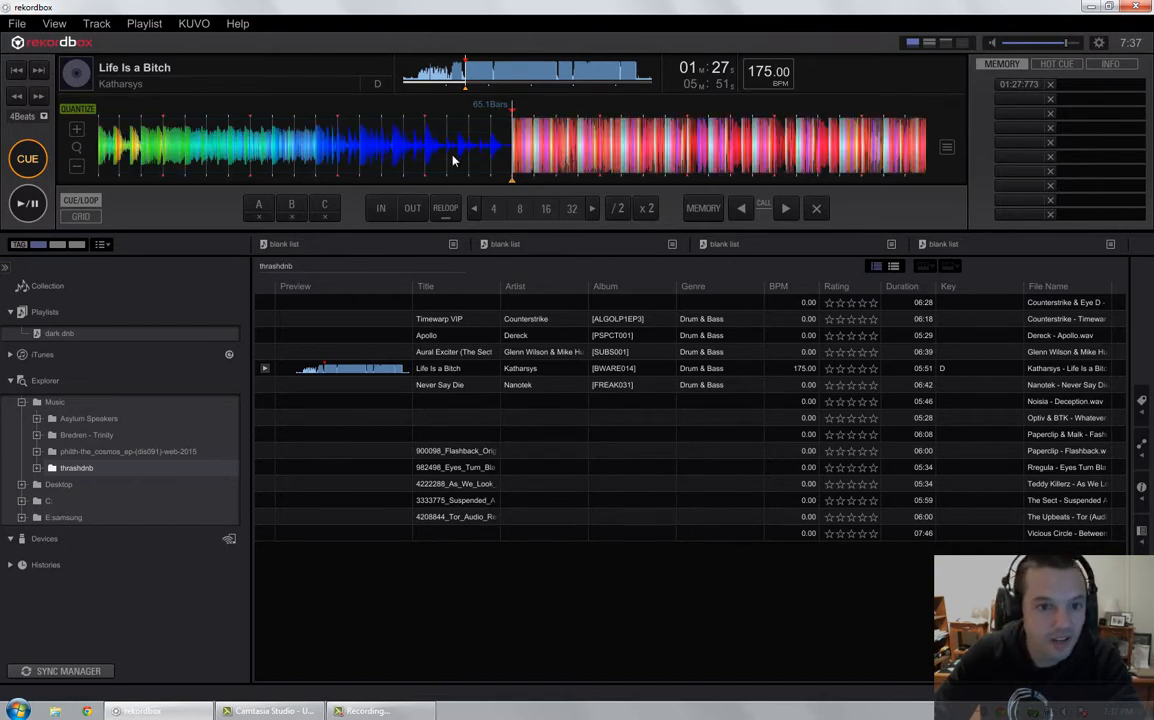
pyautogui.moveTo(514, 145); pyautogui.dragTo(612, 135)
pyautogui.click(440, 75)
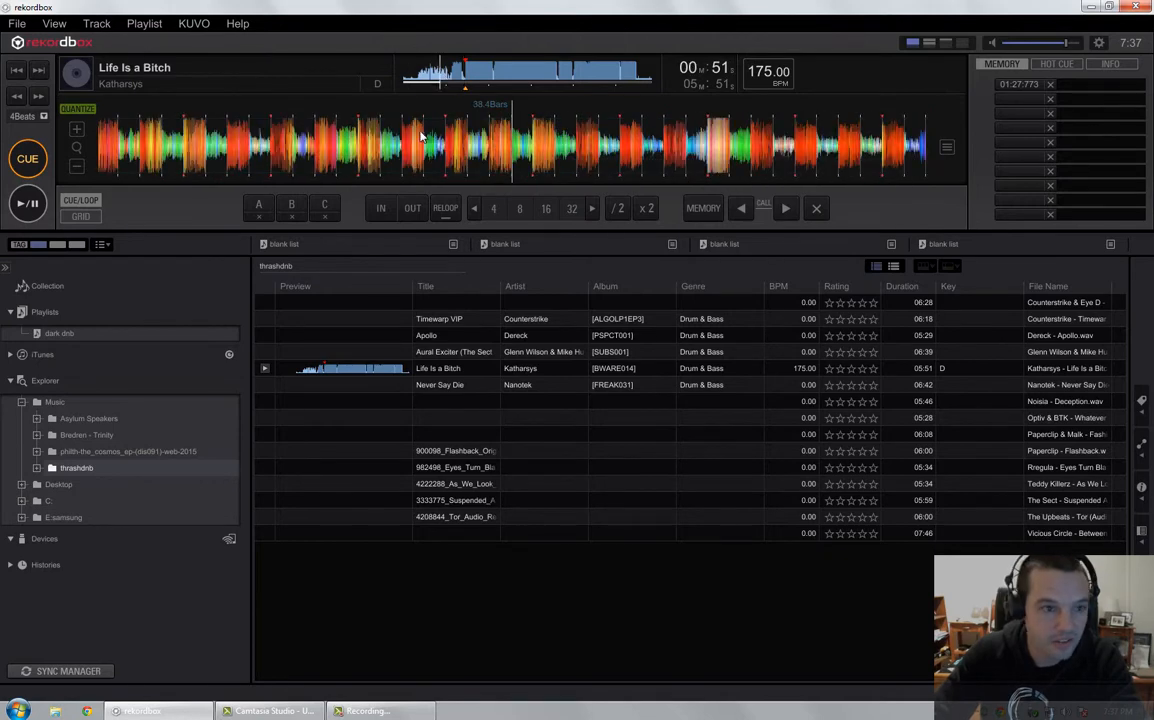
pyautogui.click(36, 205)
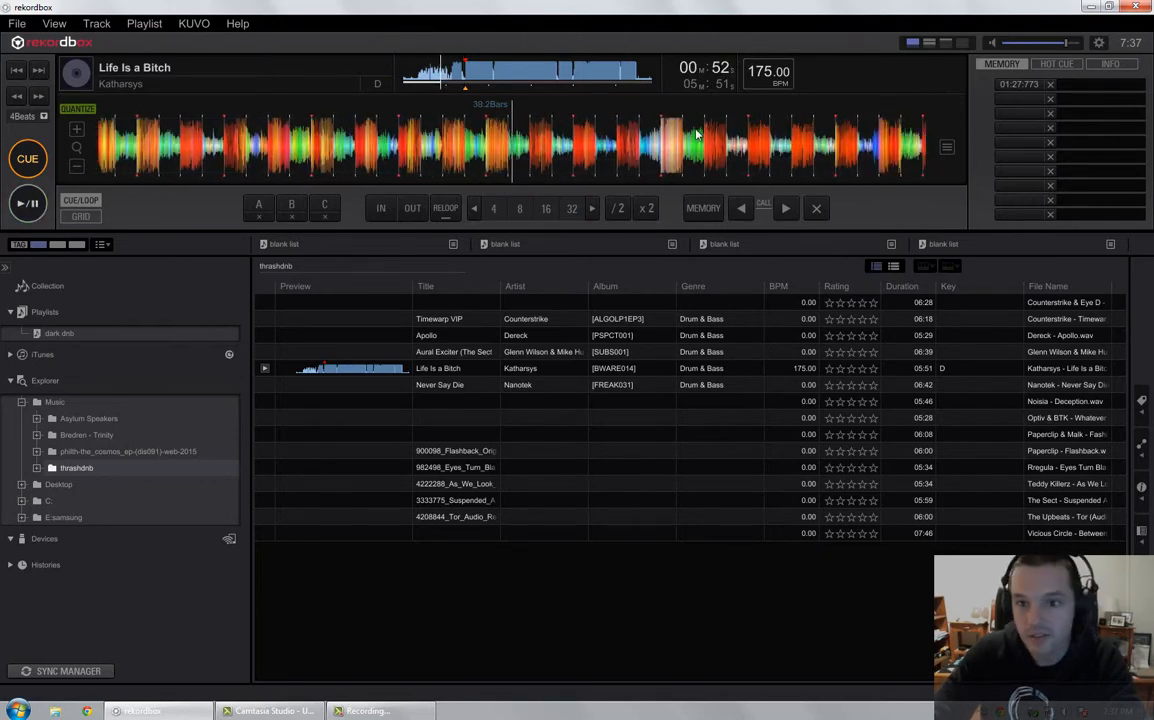
pyautogui.click(1017, 87)
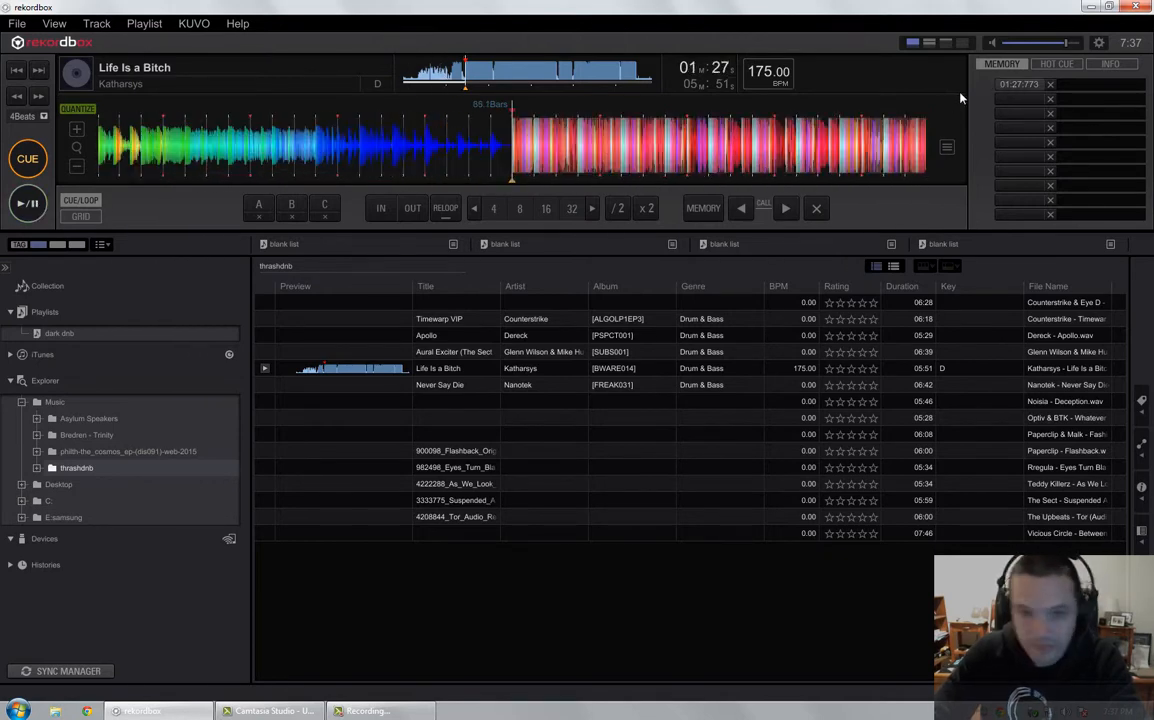
# Play briefly past the drop, pause, and put the cue point back on the drop's first beat at bar 65.1
pyautogui.click(28, 204)
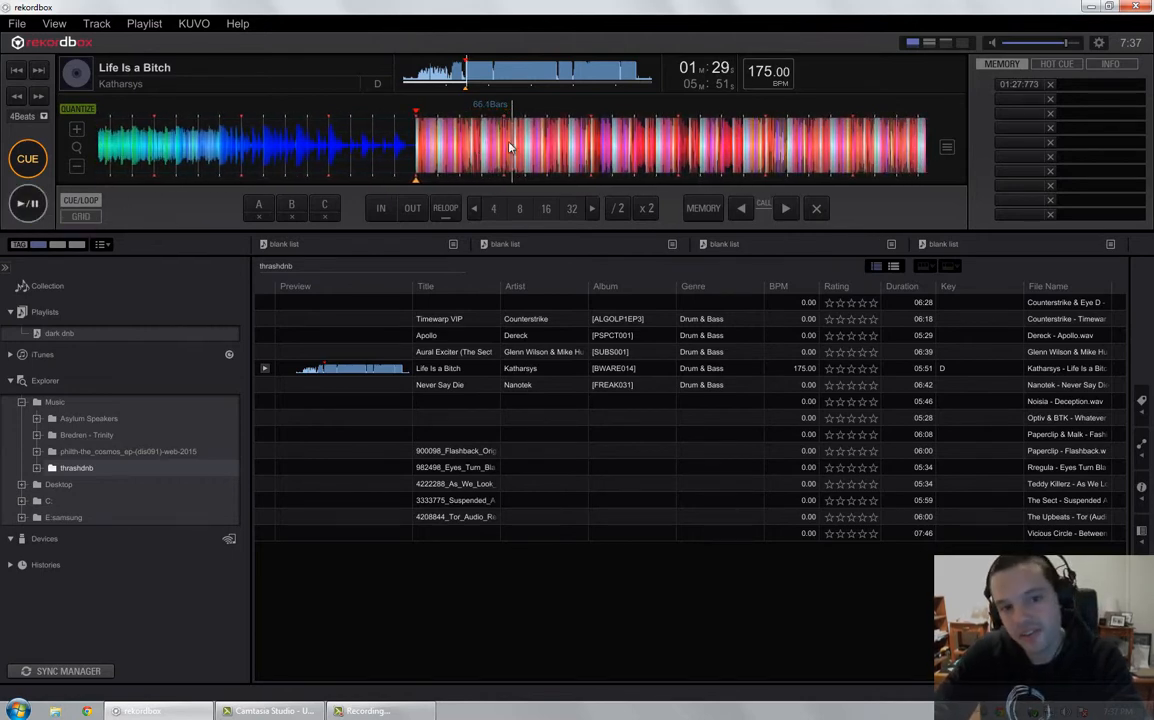
pyautogui.moveTo(510, 148); pyautogui.dragTo(604, 151)
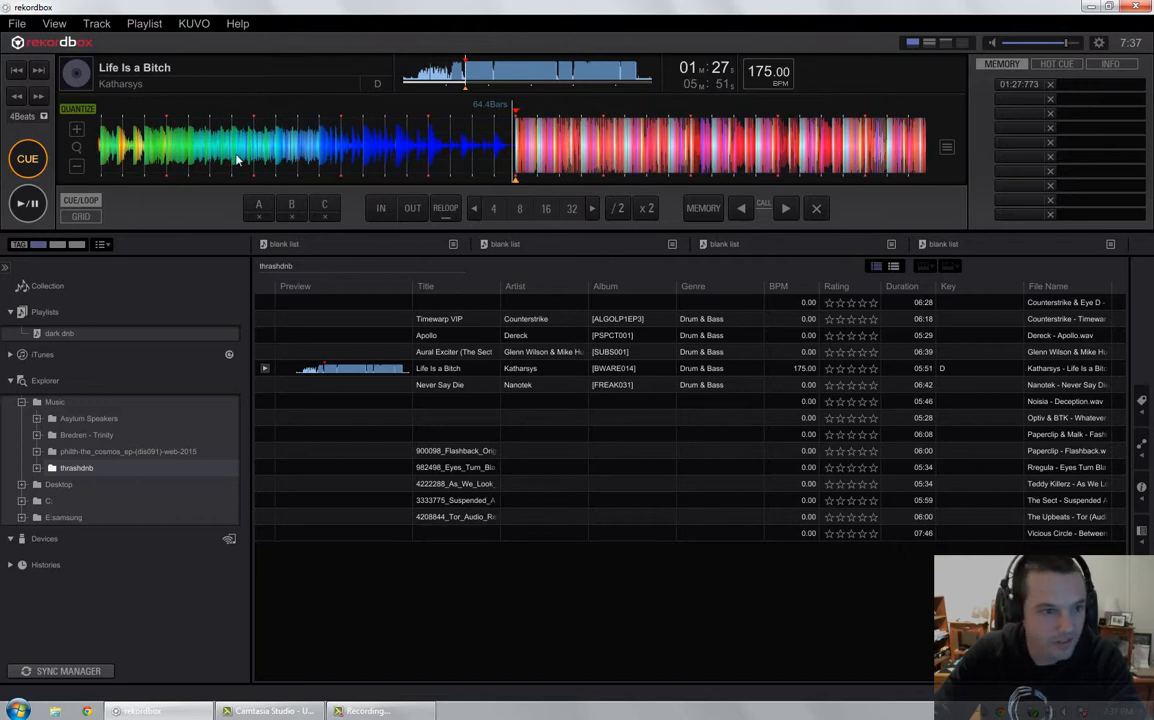
pyautogui.click(30, 166)
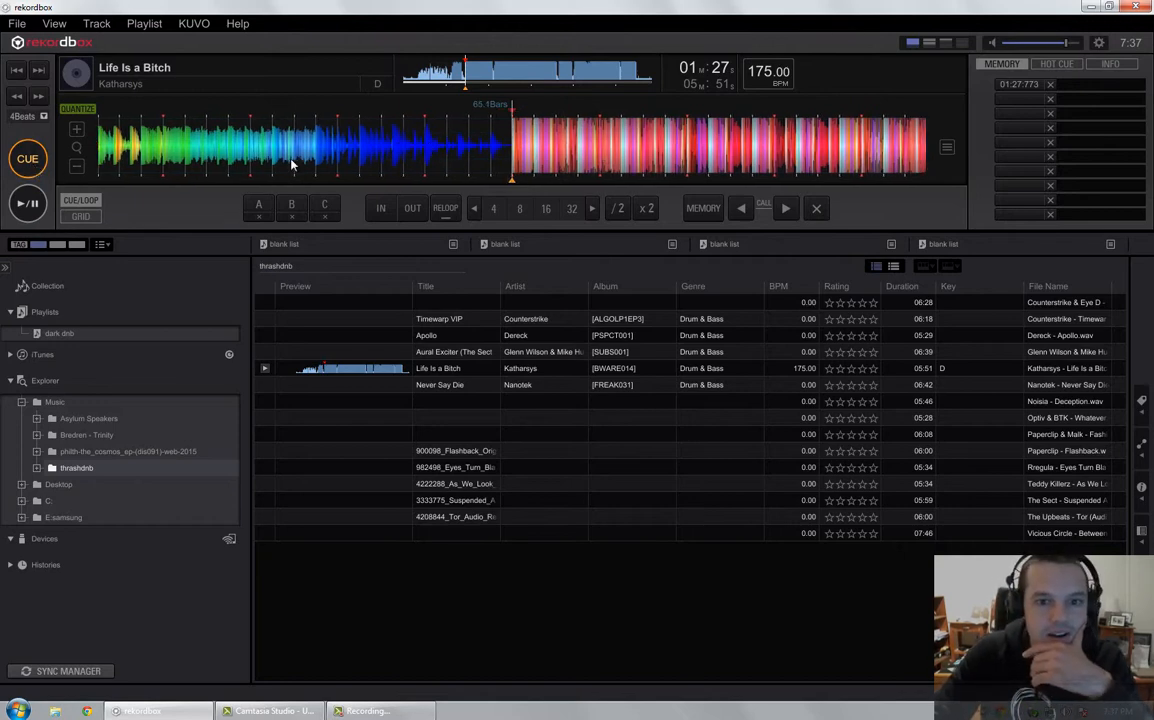
# Find the first heavy beat of the intro, set the cue point there at bar 17.1, and store it as a memory cue
pyautogui.click(417, 83)
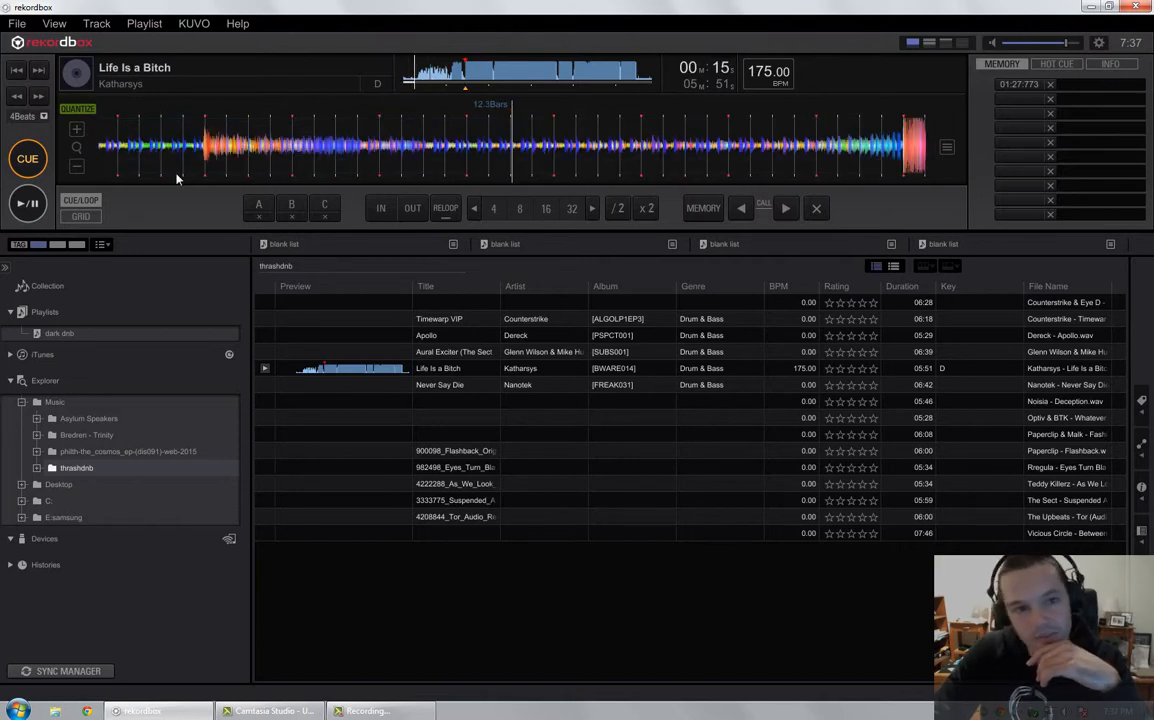
pyautogui.click(28, 203)
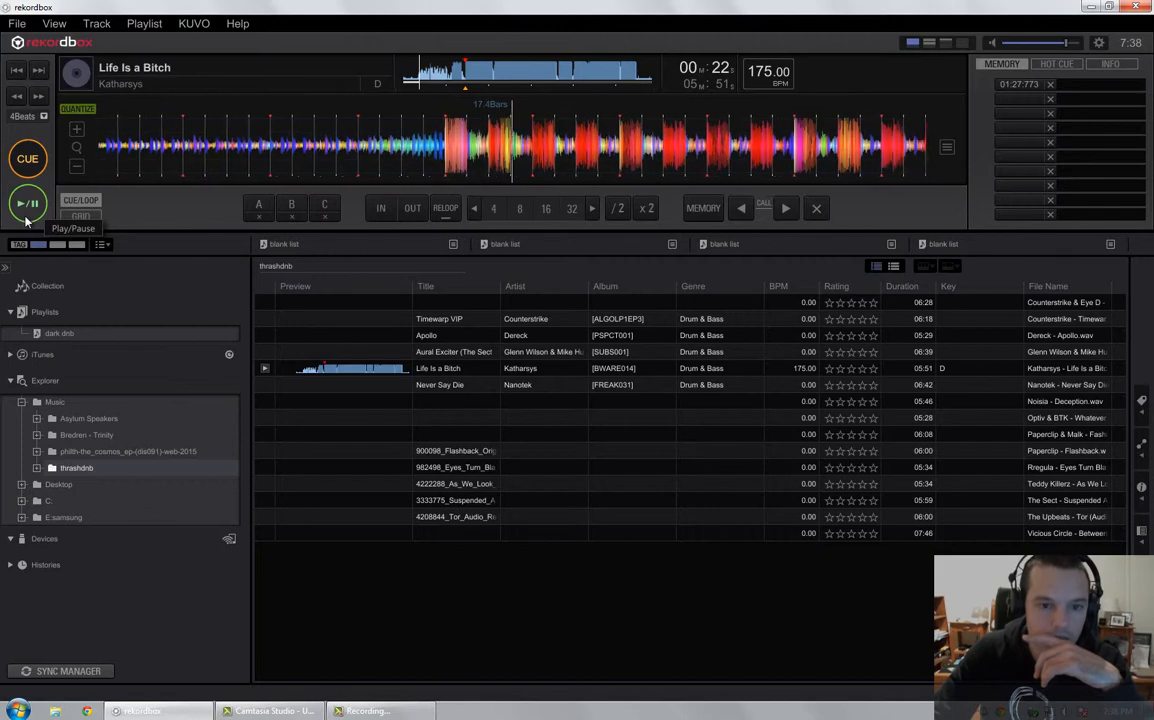
pyautogui.moveTo(409, 148); pyautogui.dragTo(472, 147)
pyautogui.click(30, 168)
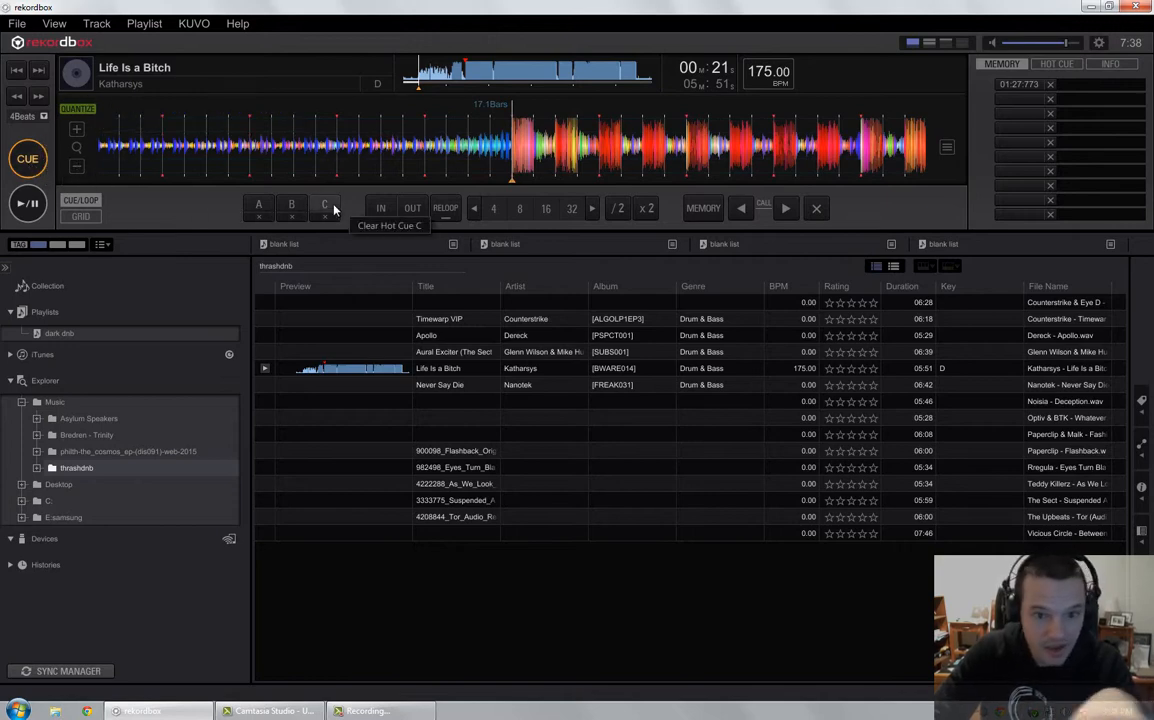
pyautogui.click(703, 209)
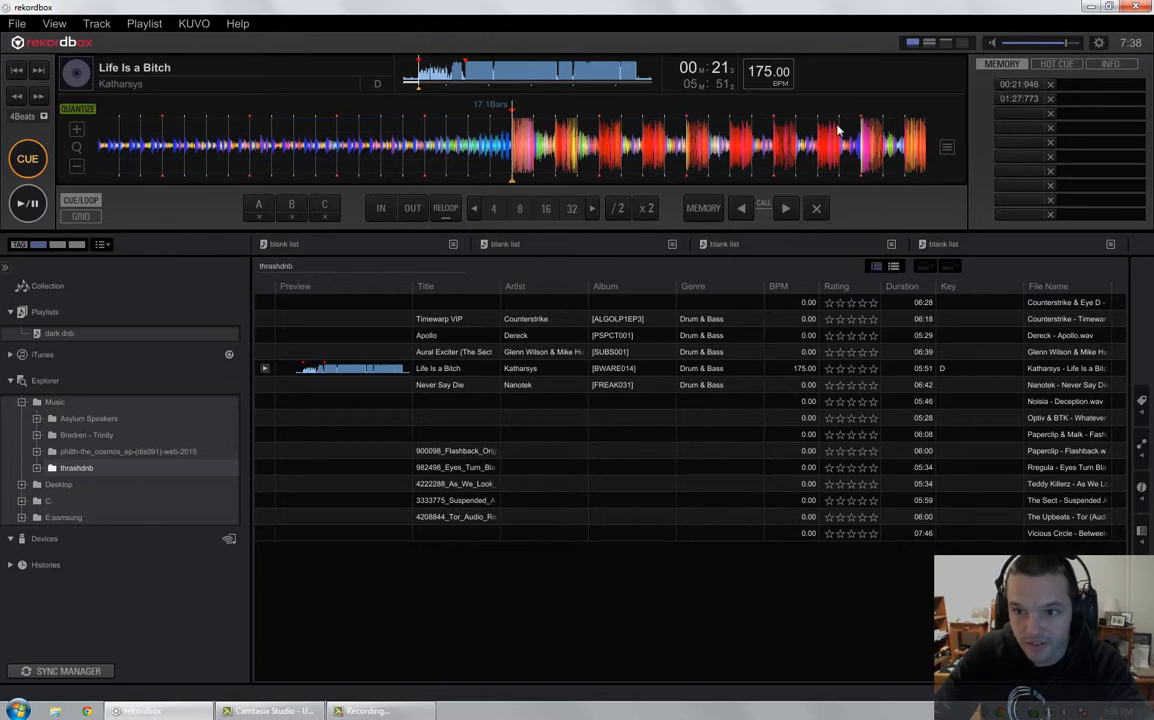
# Play from the intro memory cue, jump to the memory cue at the drop, and pause shortly after it
pyautogui.click(25, 204)
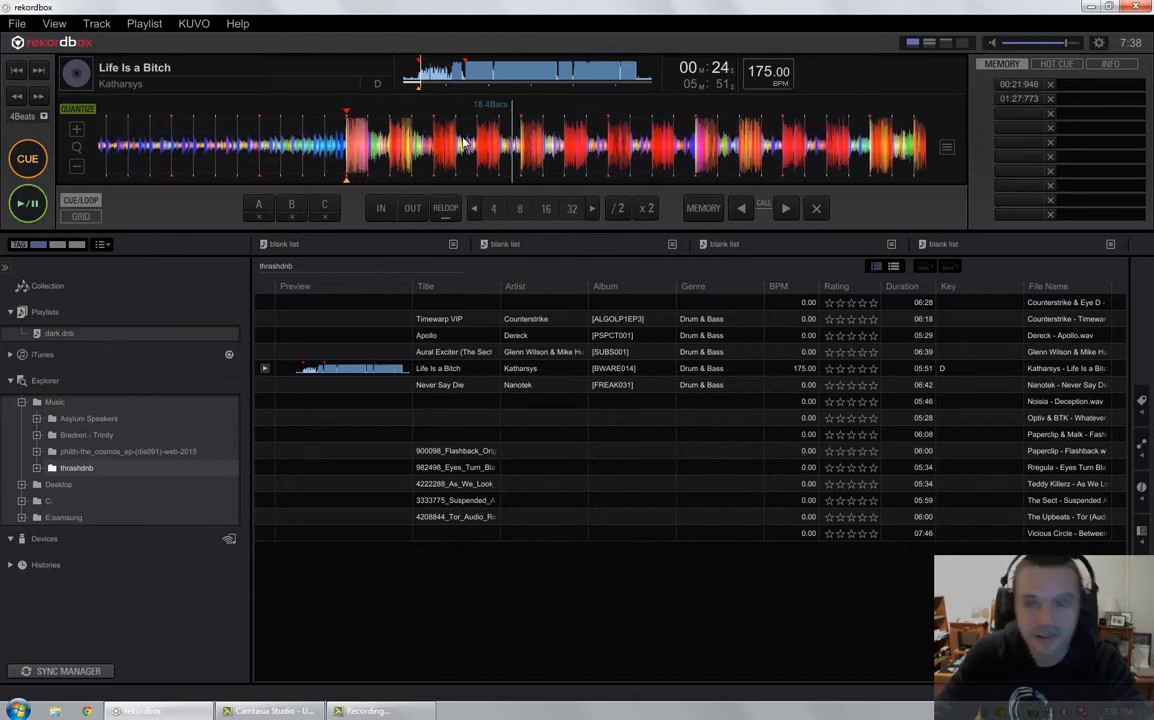
pyautogui.click(1019, 98)
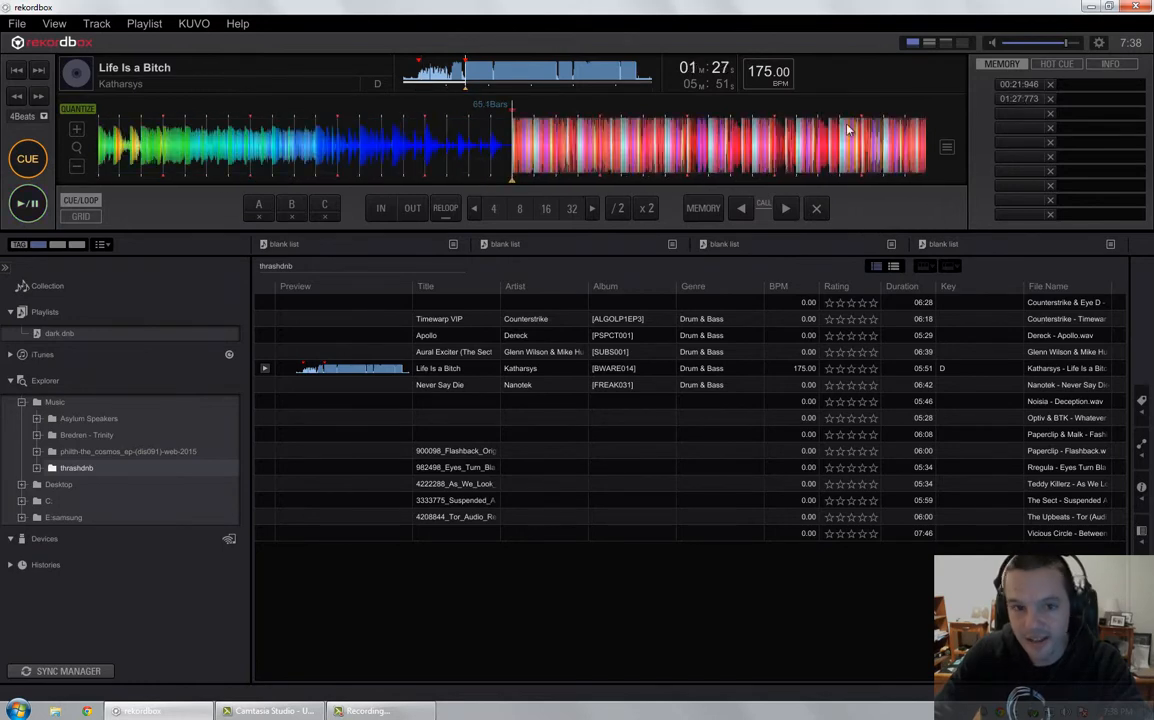
pyautogui.click(25, 204)
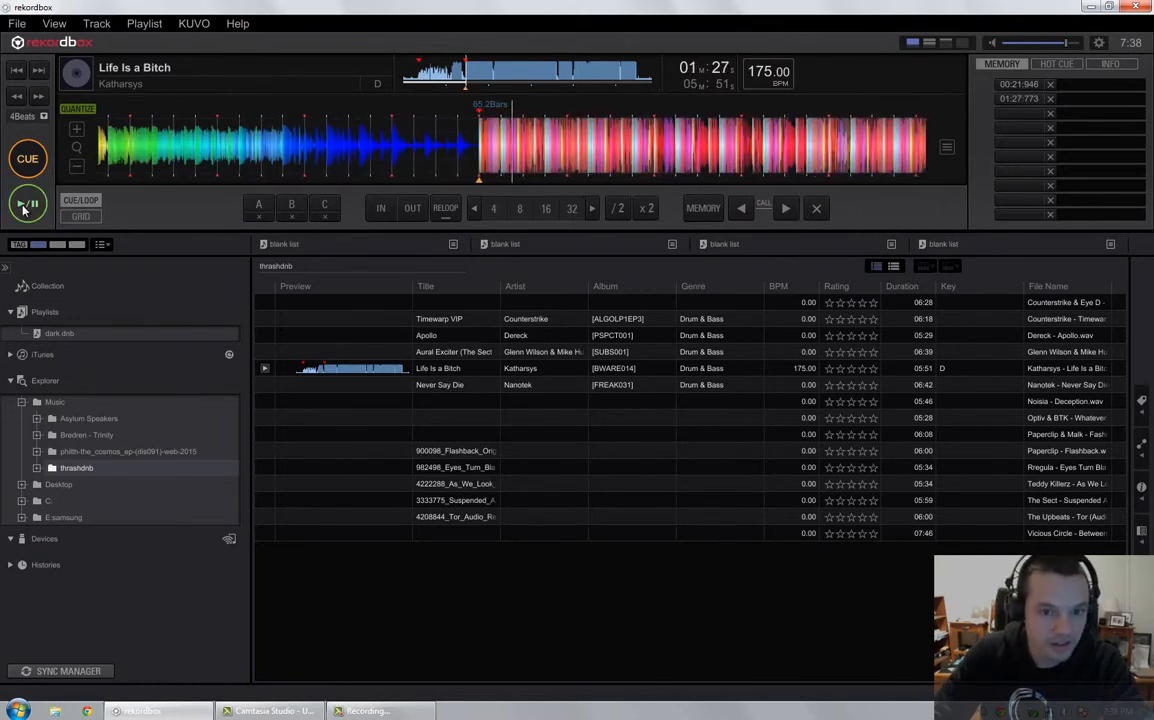
pyautogui.click(25, 204)
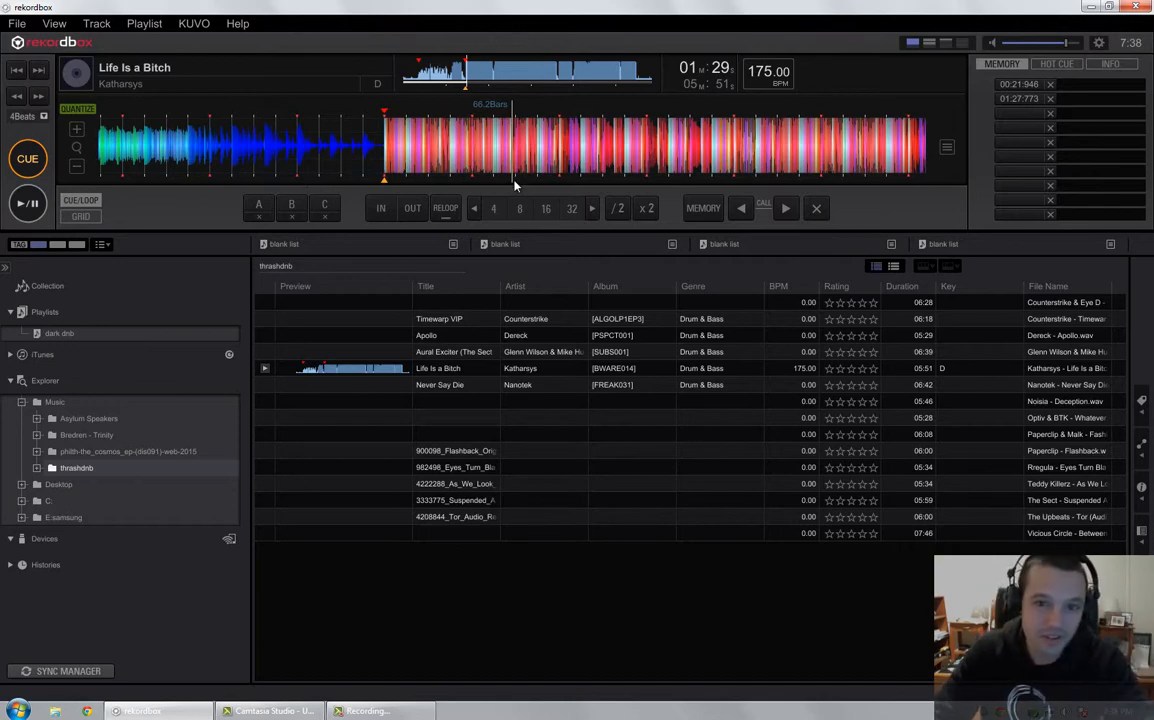
# Find the first beat after the late breakdown, set the cue point there at bar 177.1, store it as a memory cue, and play briefly
pyautogui.click(572, 76)
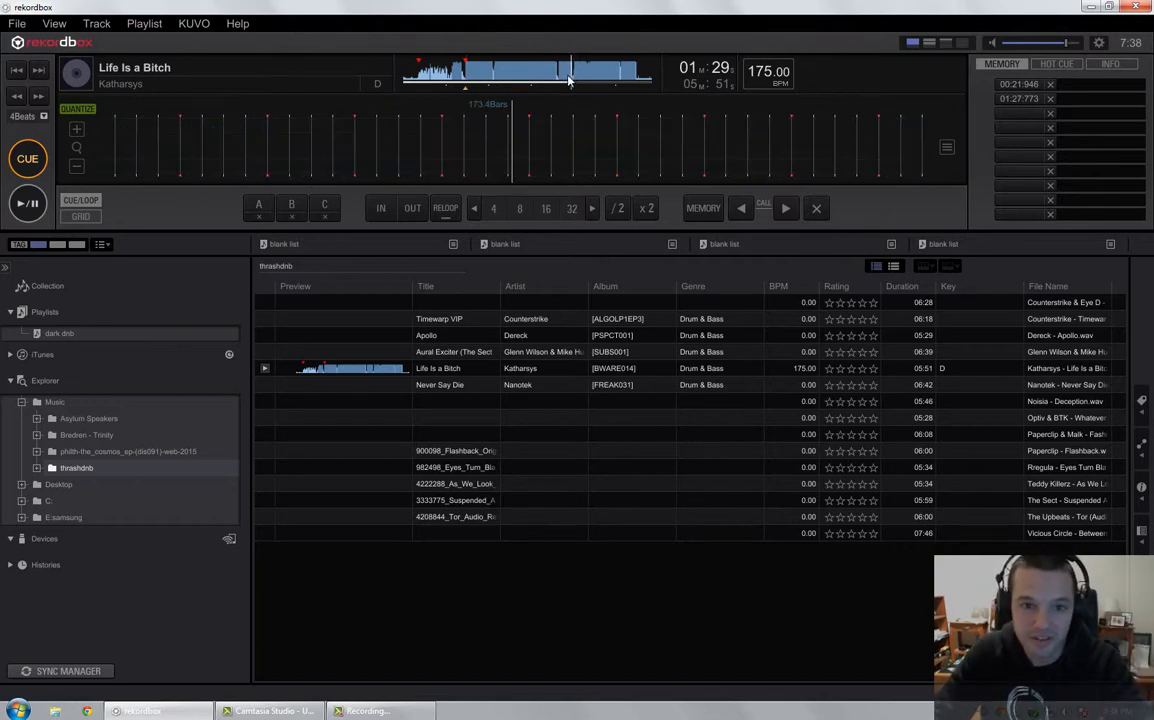
pyautogui.click(30, 205)
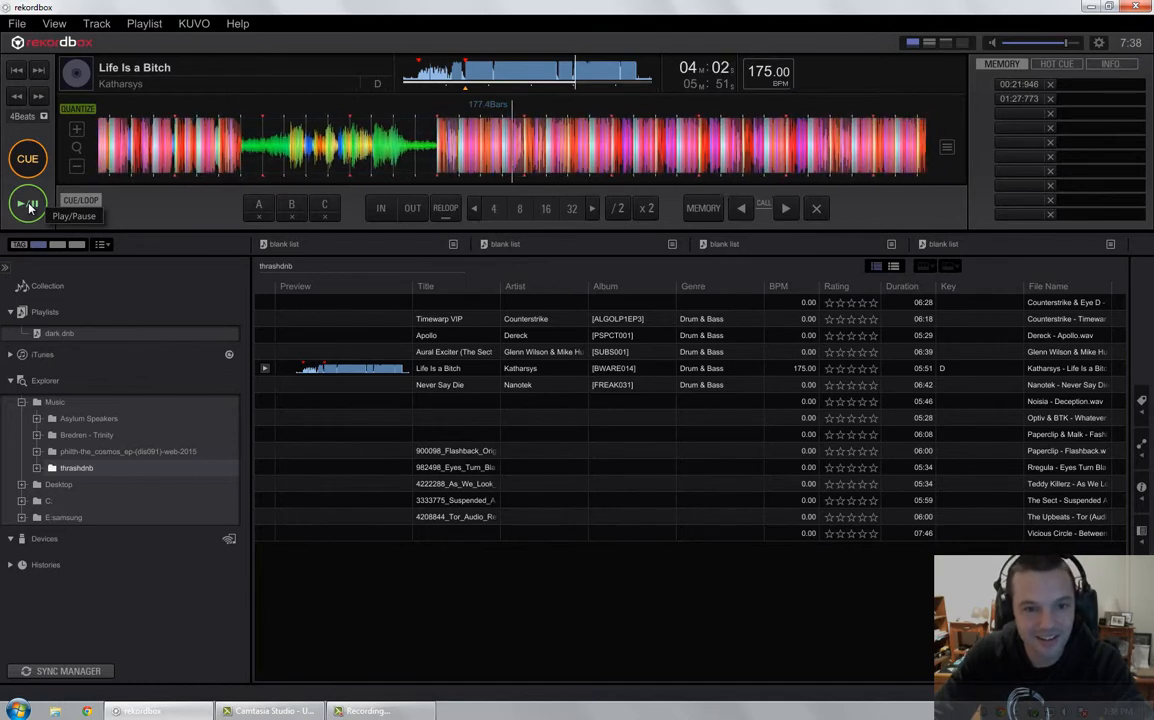
pyautogui.moveTo(368, 157); pyautogui.dragTo(460, 129)
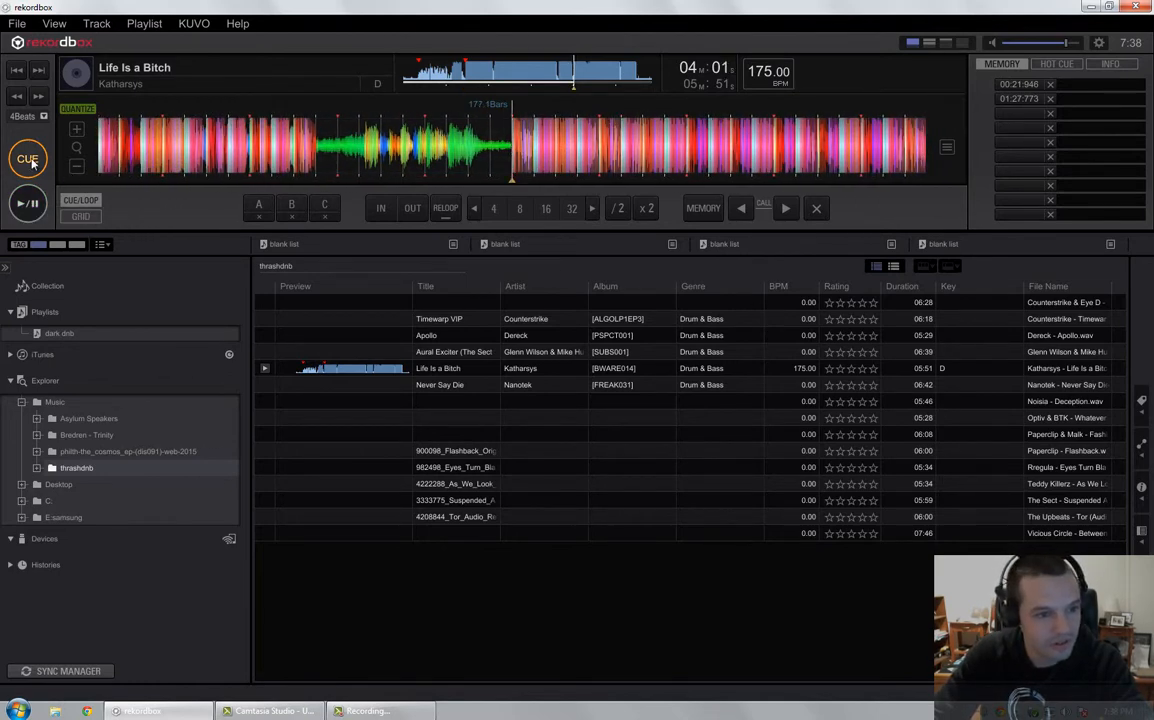
pyautogui.click(706, 210)
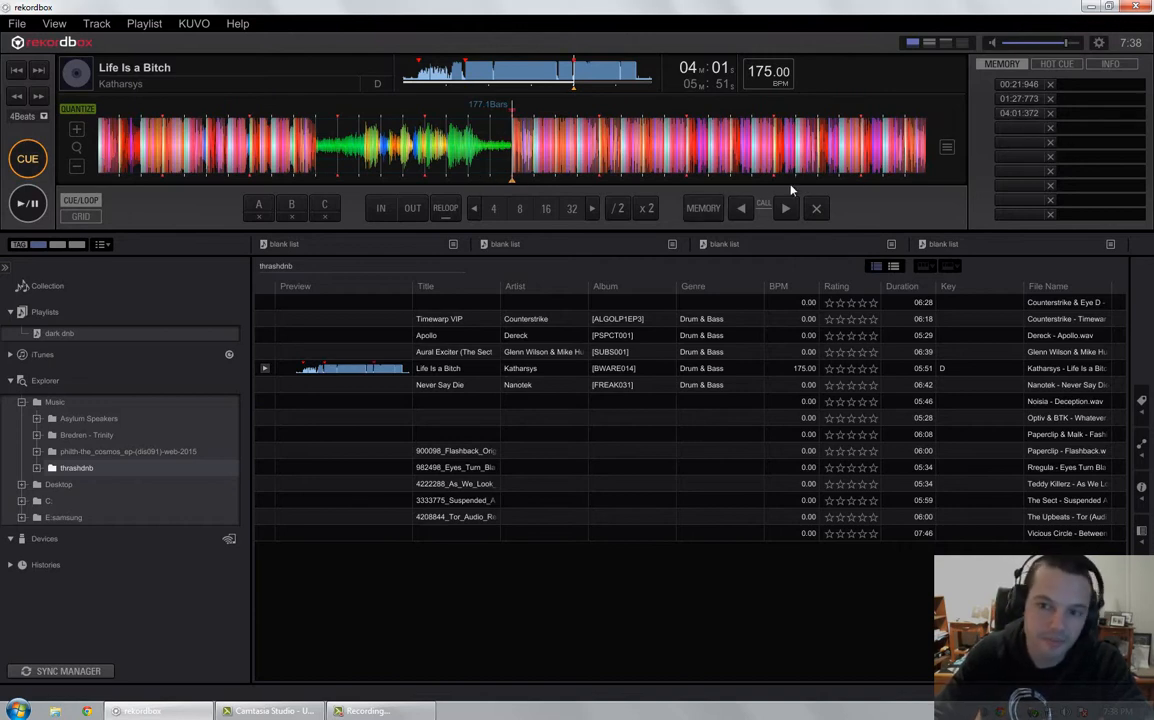
pyautogui.click(28, 205)
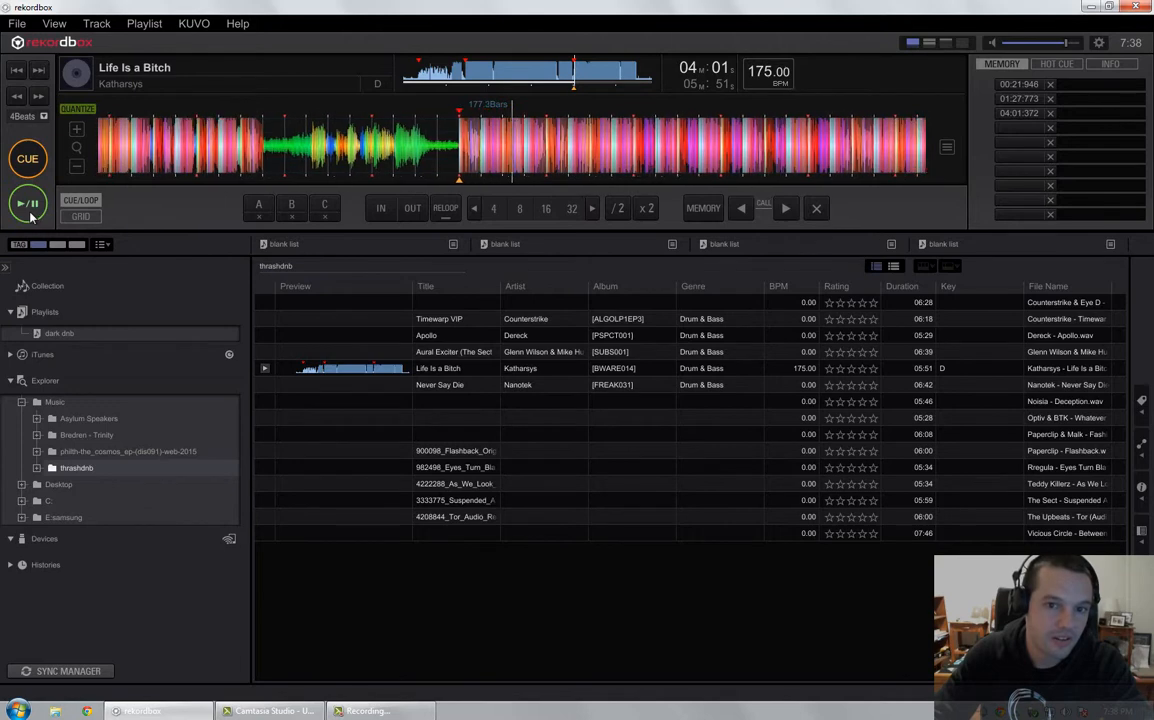
pyautogui.click(29, 208)
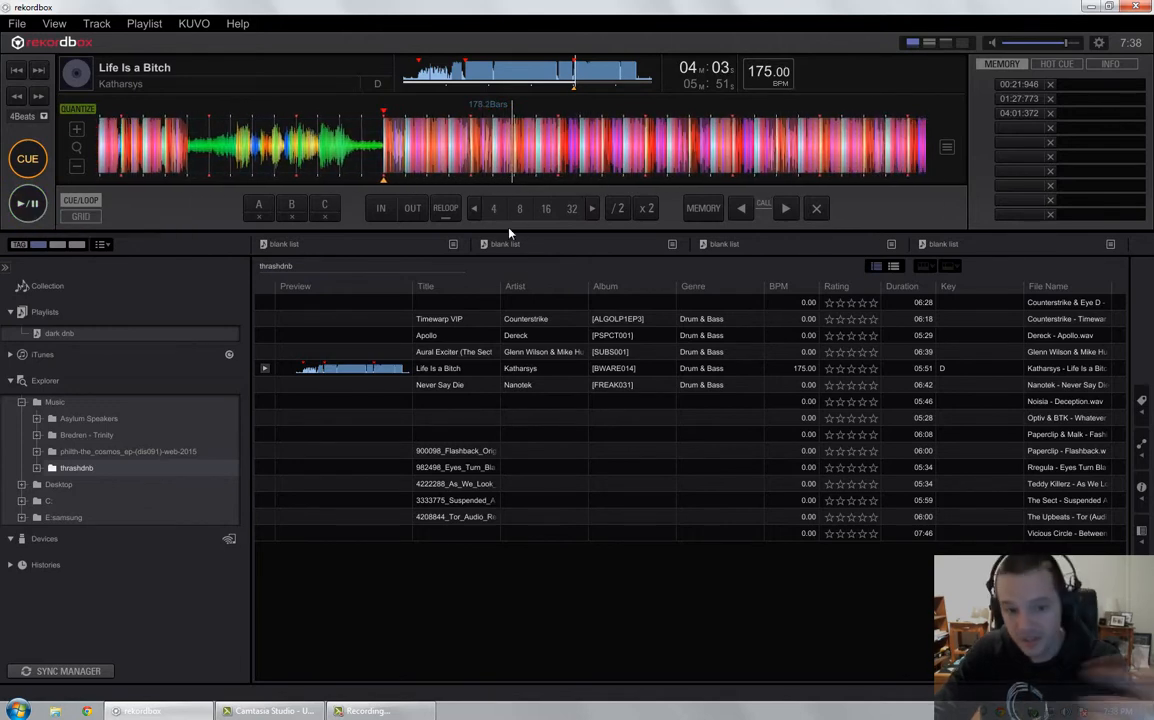
# Load the track "Apollo" by Dereck from the thrashdnb folder into the player
pyautogui.click(492, 390)
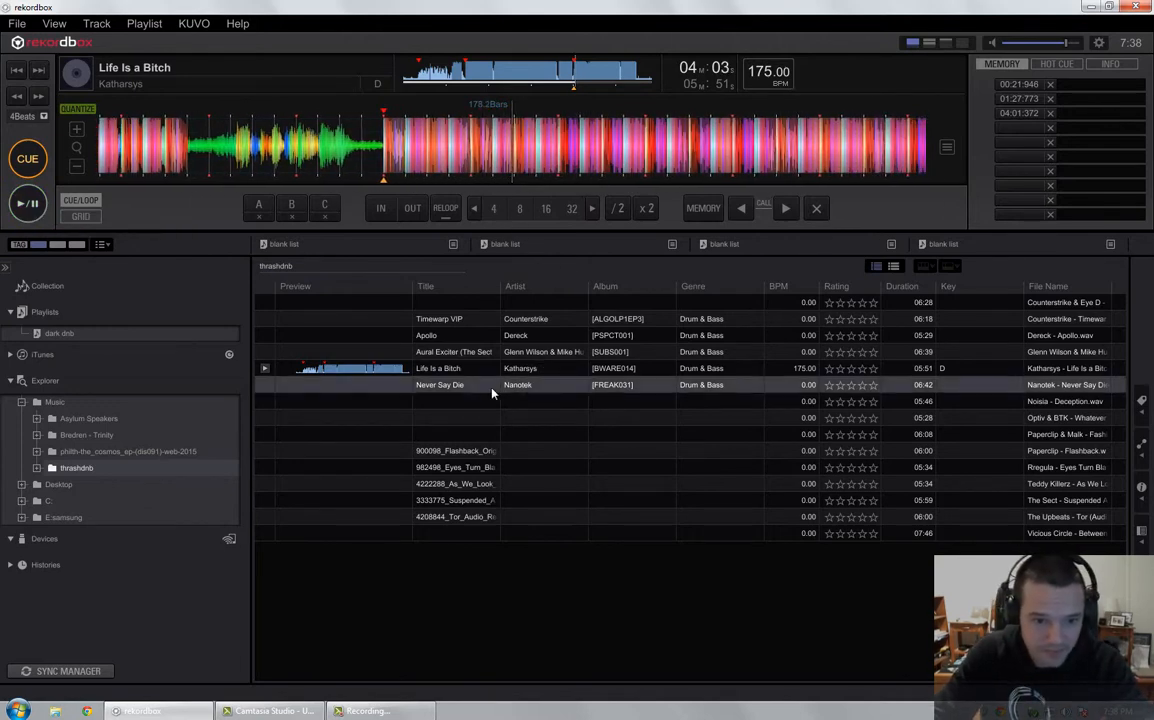
pyautogui.click(440, 339)
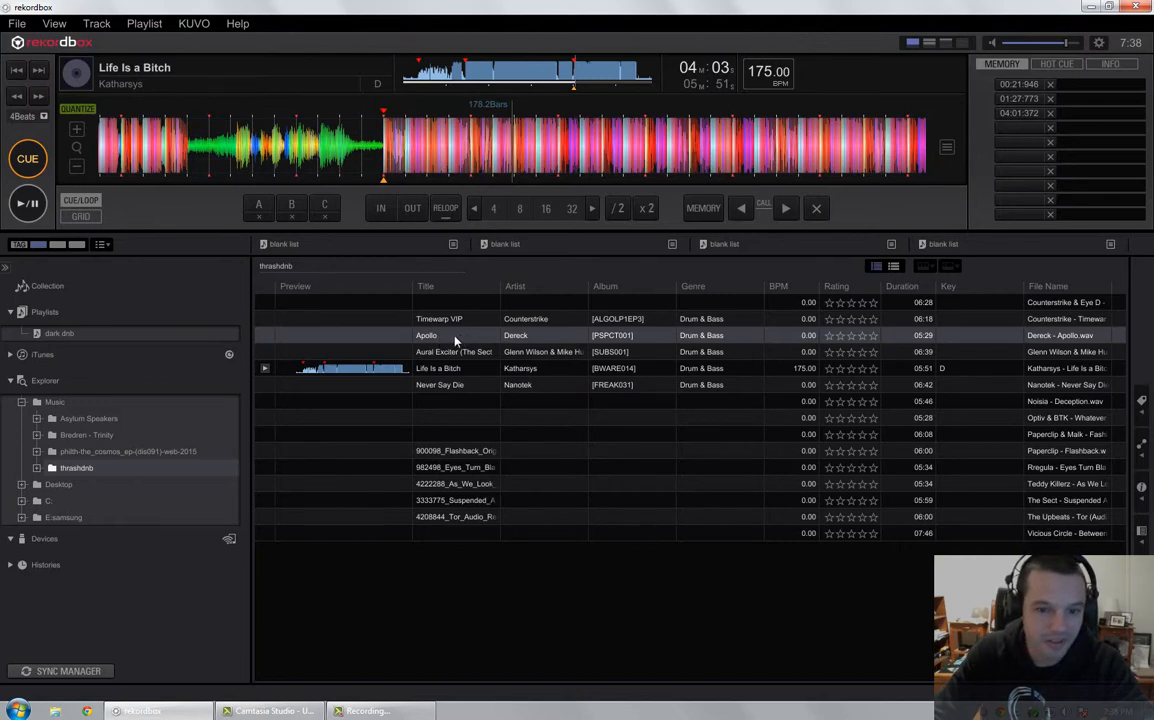
pyautogui.moveTo(455, 342); pyautogui.dragTo(533, 188)
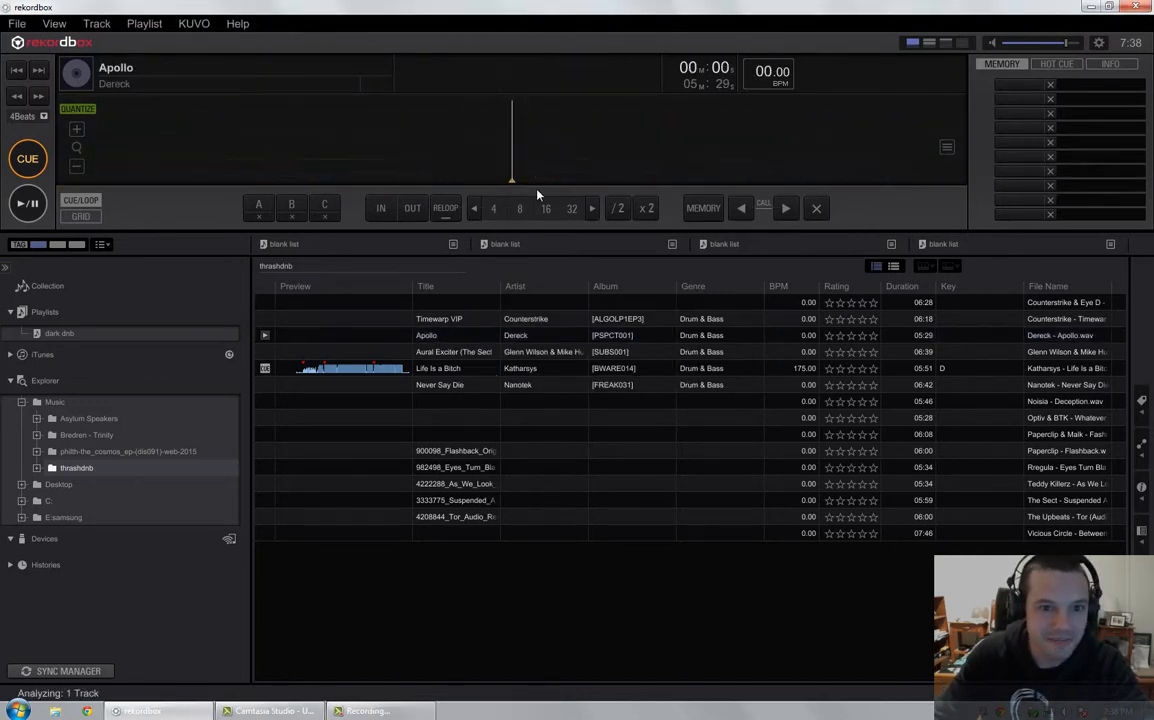
# Play through Apollo's intro to find the drop, and line the playhead up with the drop's start at about 0:43
pyautogui.click(29, 204)
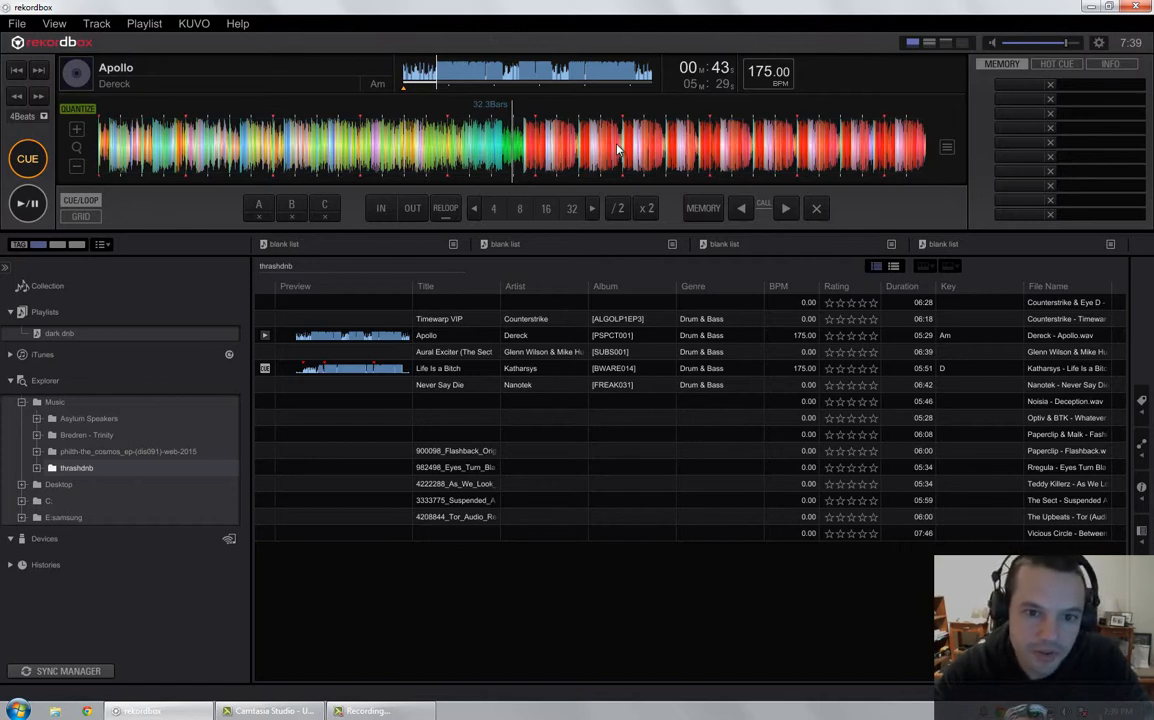
pyautogui.scroll(3, 597, 150)
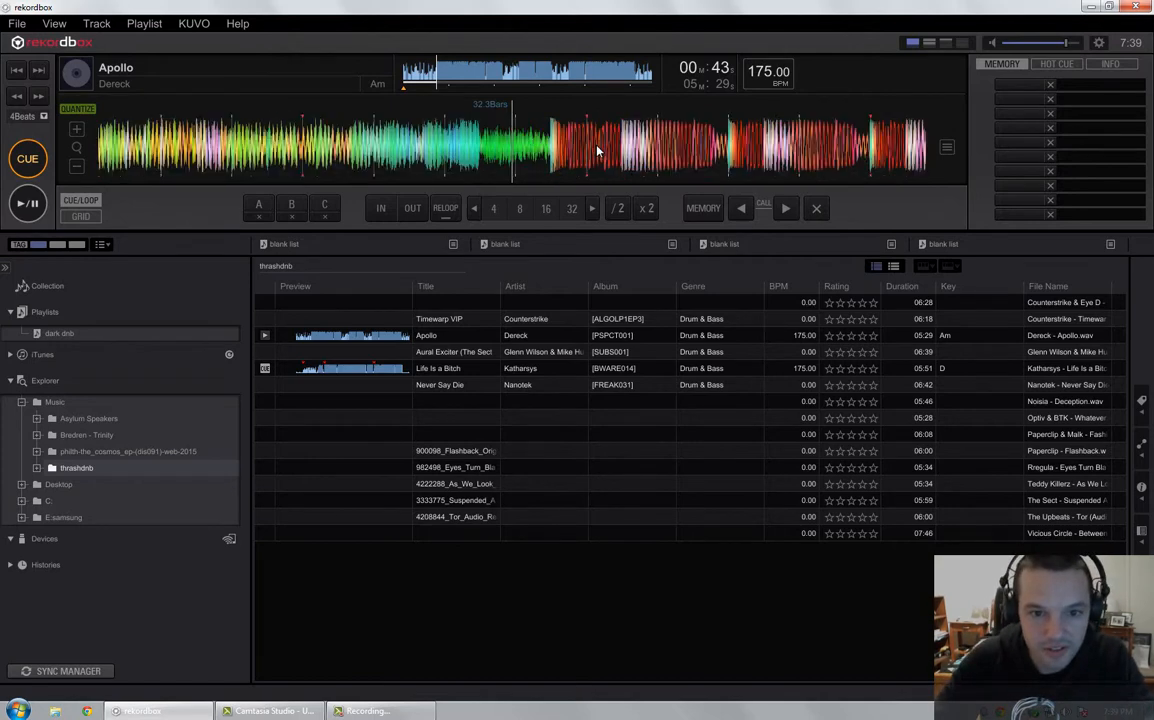
pyautogui.moveTo(601, 149); pyautogui.dragTo(587, 152)
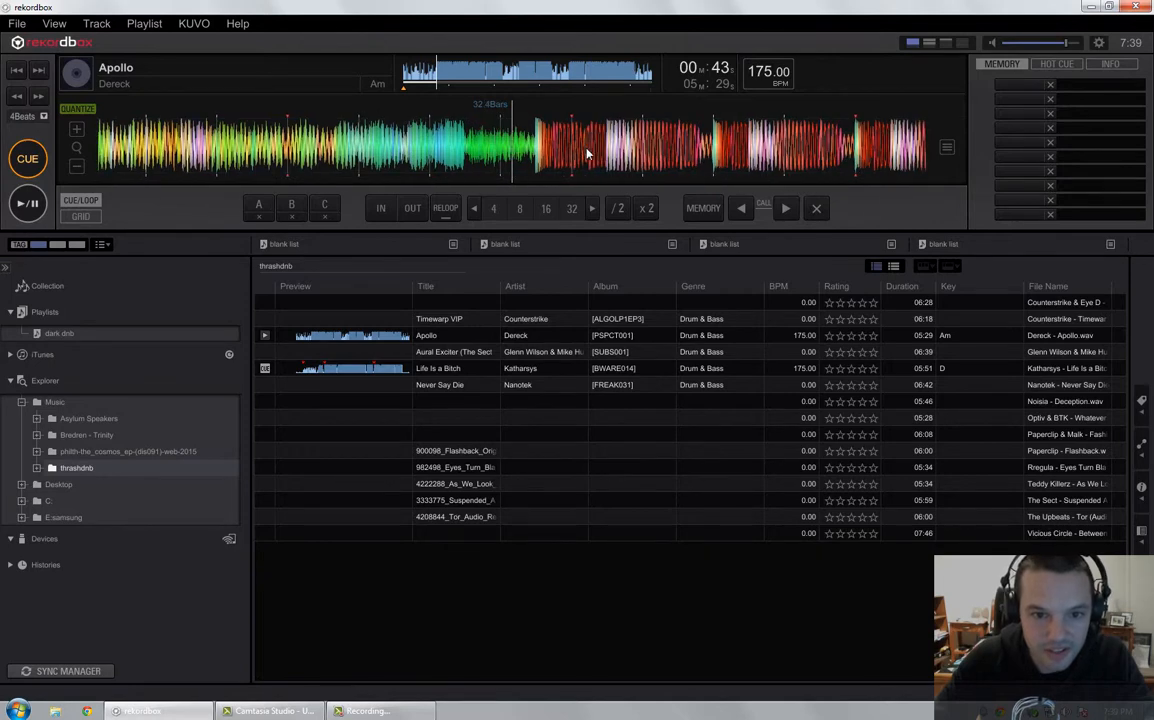
pyautogui.click(28, 208)
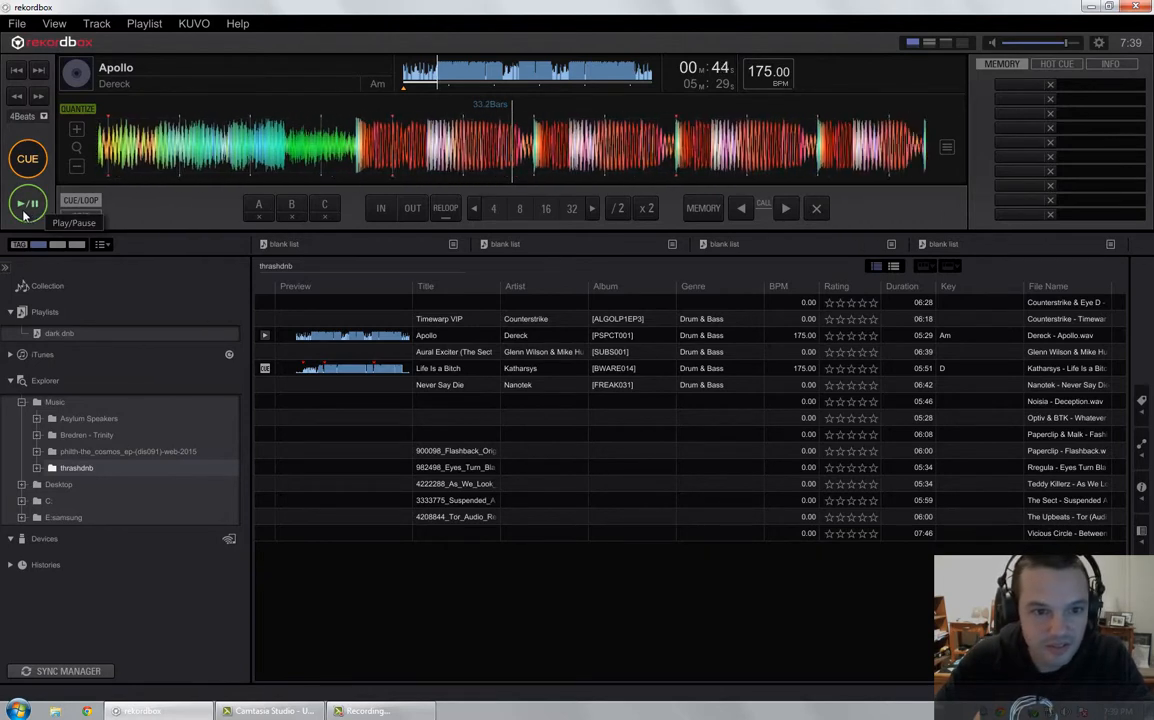
pyautogui.click(28, 214)
pyautogui.moveTo(525, 149); pyautogui.dragTo(620, 146)
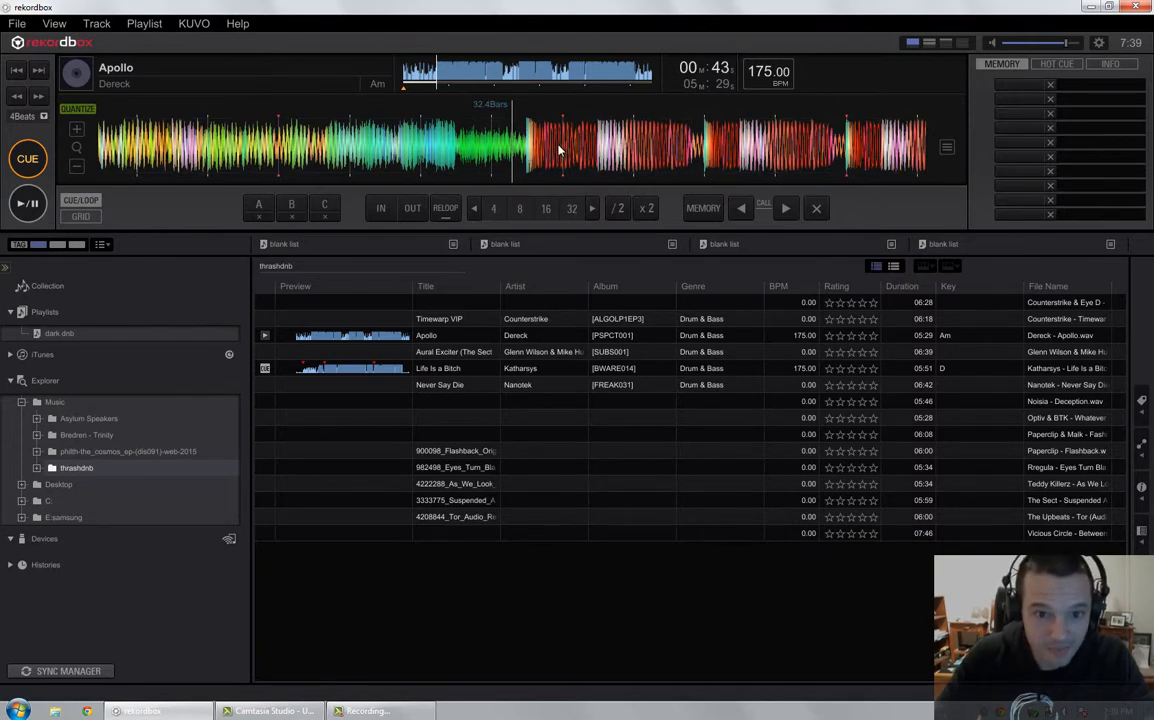
pyautogui.moveTo(577, 144); pyautogui.dragTo(561, 146)
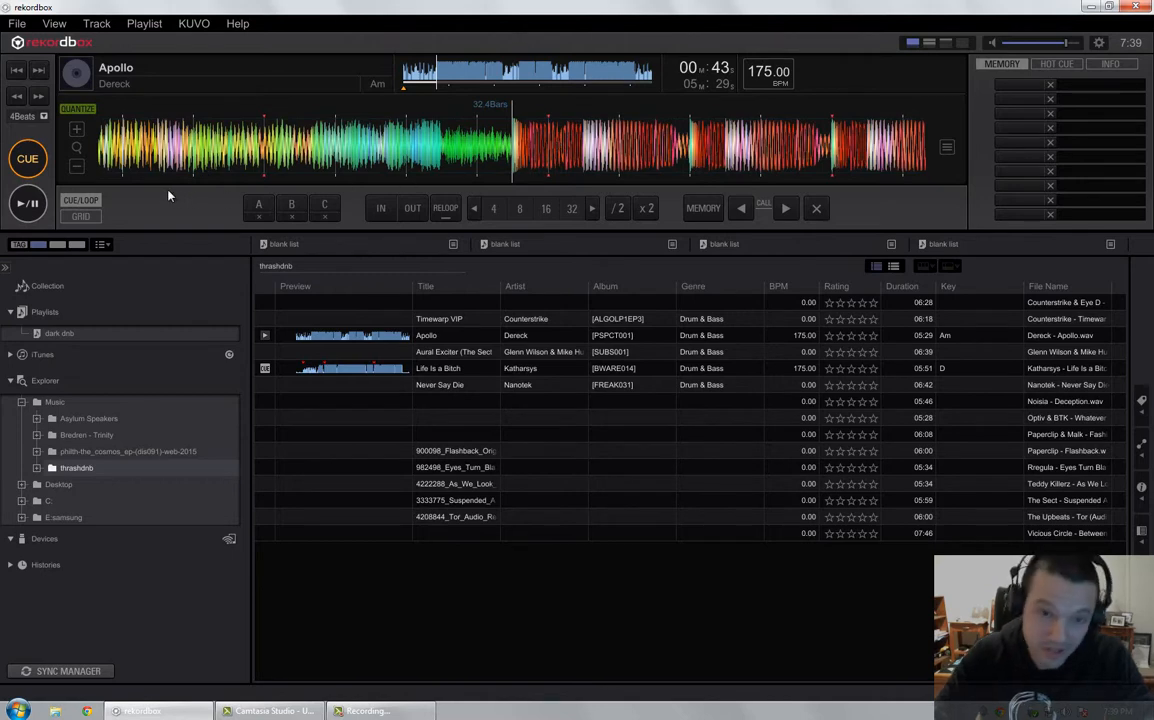
# Correct Apollo's beat grid so that the first beat of the bar falls exactly on the drop's start, at bar 33.1
pyautogui.click(80, 216)
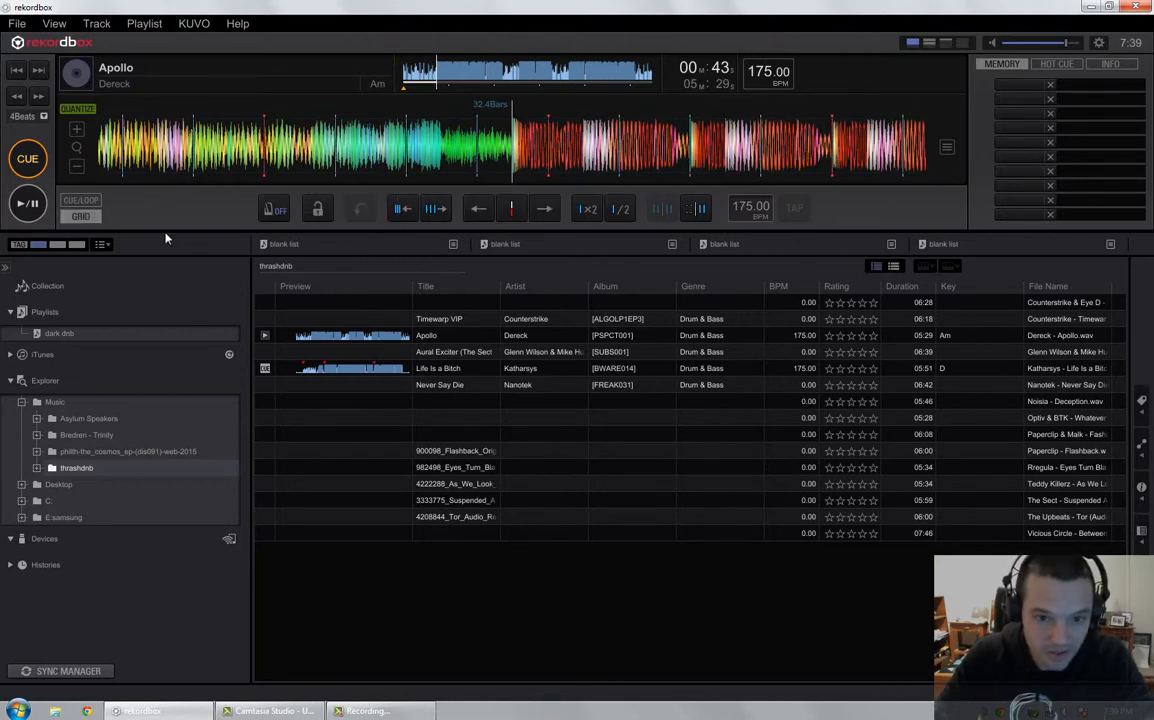
pyautogui.click(511, 211)
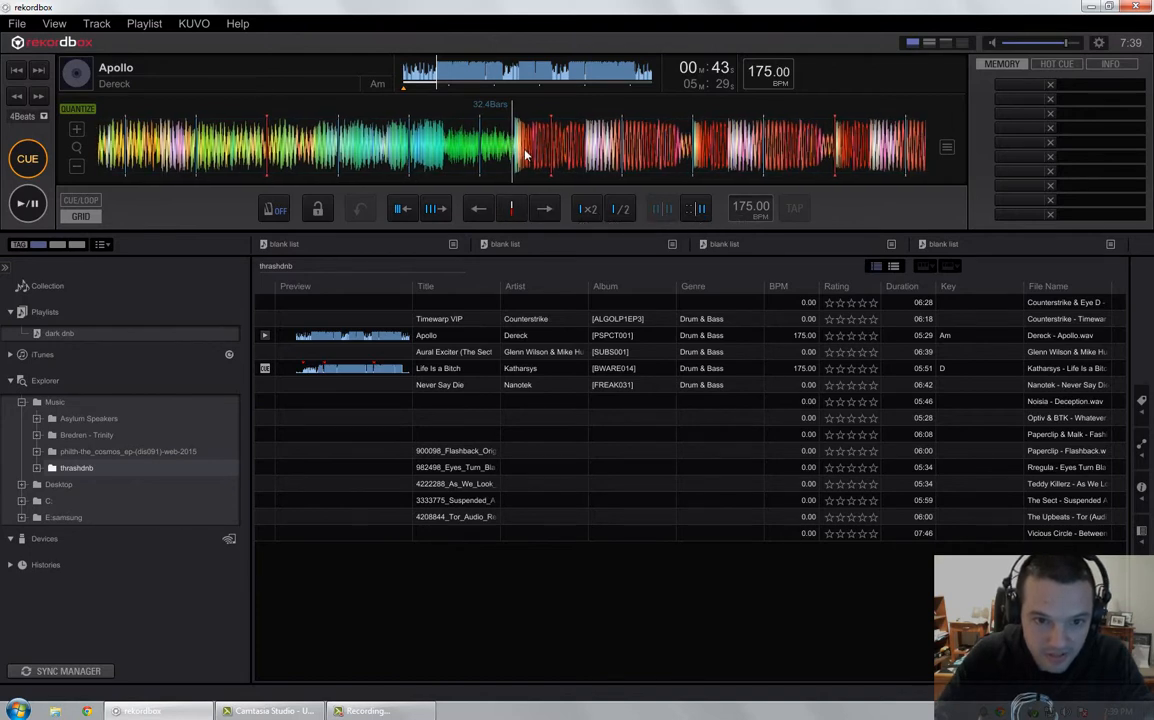
pyautogui.scroll(2, 530, 154)
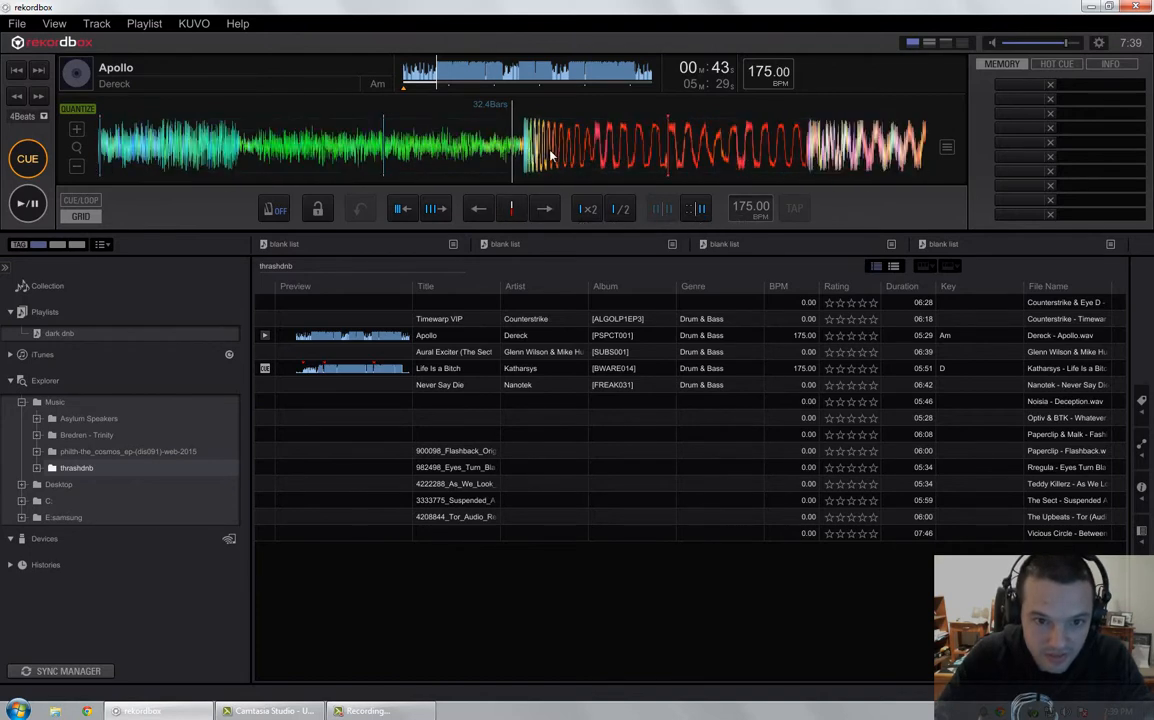
pyautogui.click(511, 211)
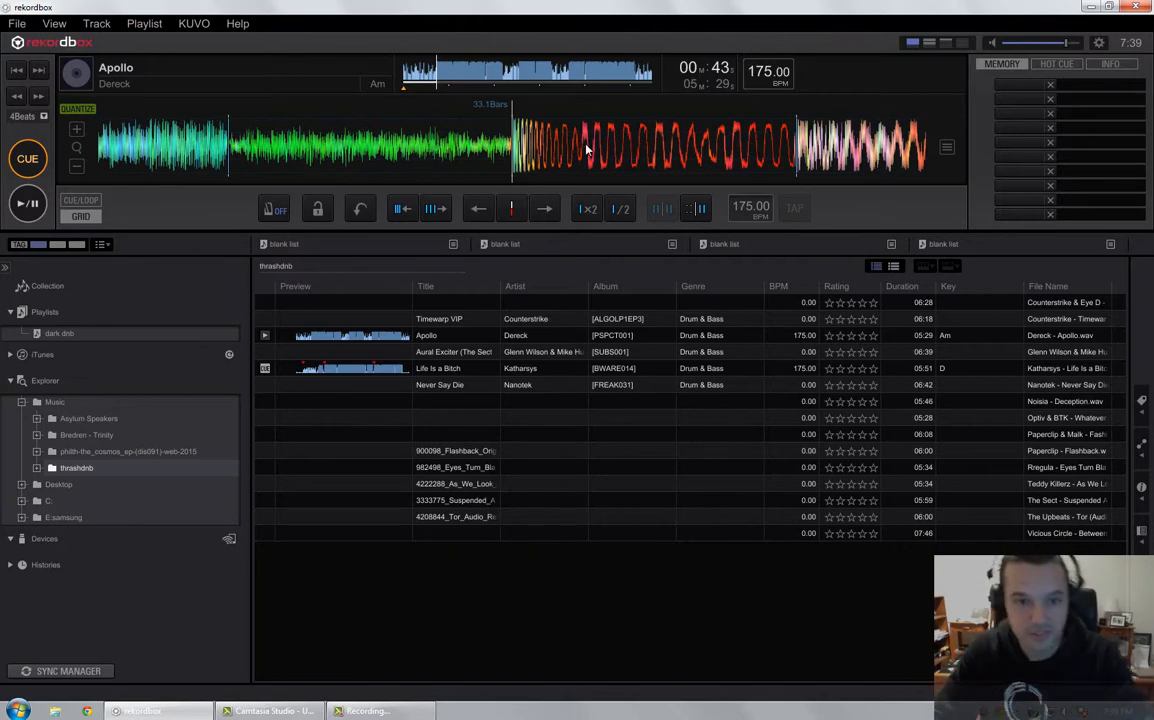
# Set the cue point on the drop's first beat at bar 33.1, store it as a memory cue, and play briefly from it
pyautogui.moveTo(627, 150); pyautogui.dragTo(572, 152)
pyautogui.scroll(-3, 588, 151)
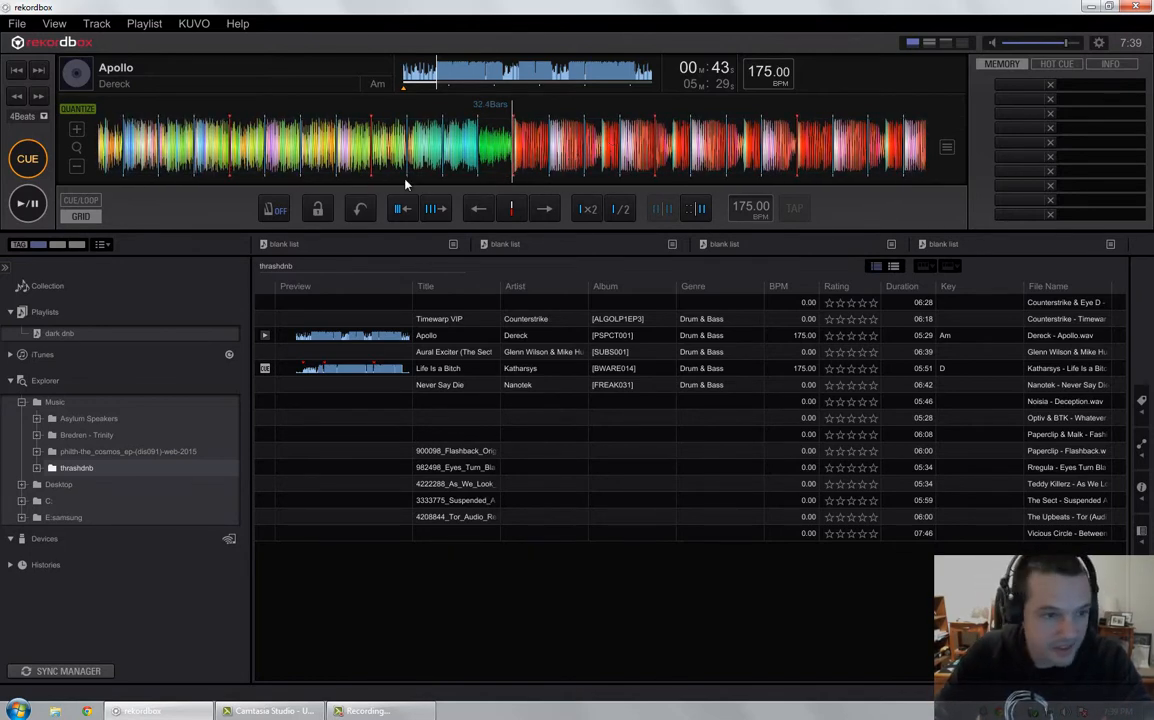
pyautogui.click(28, 162)
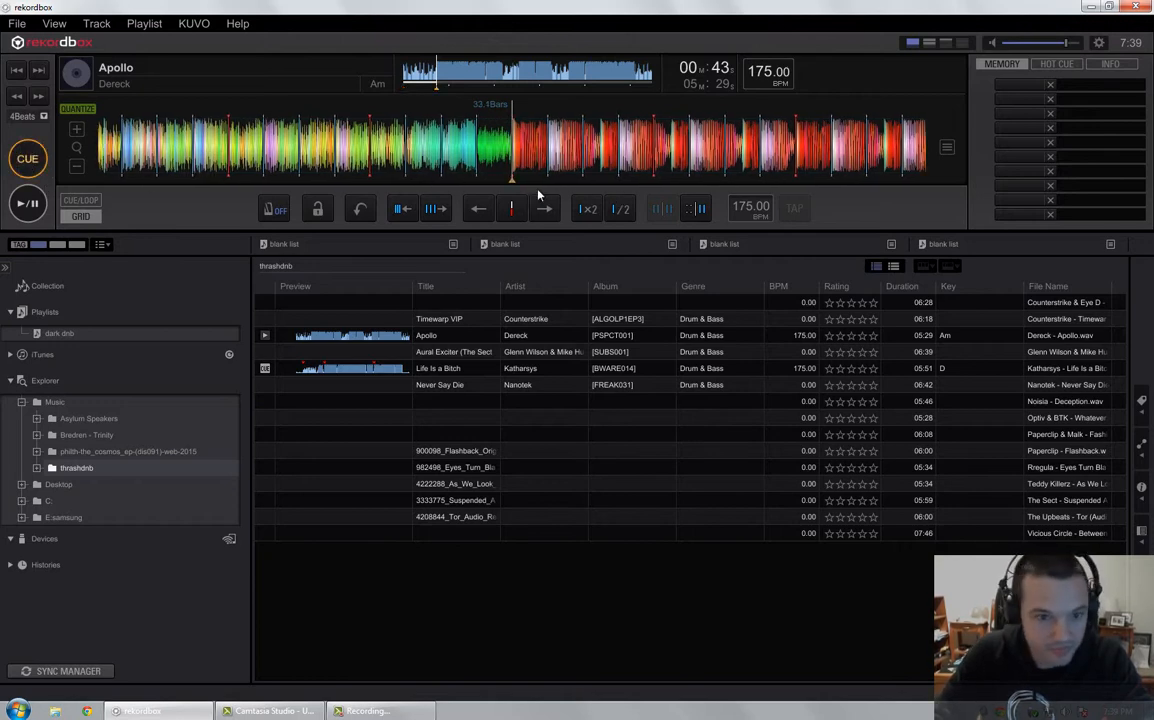
pyautogui.click(80, 200)
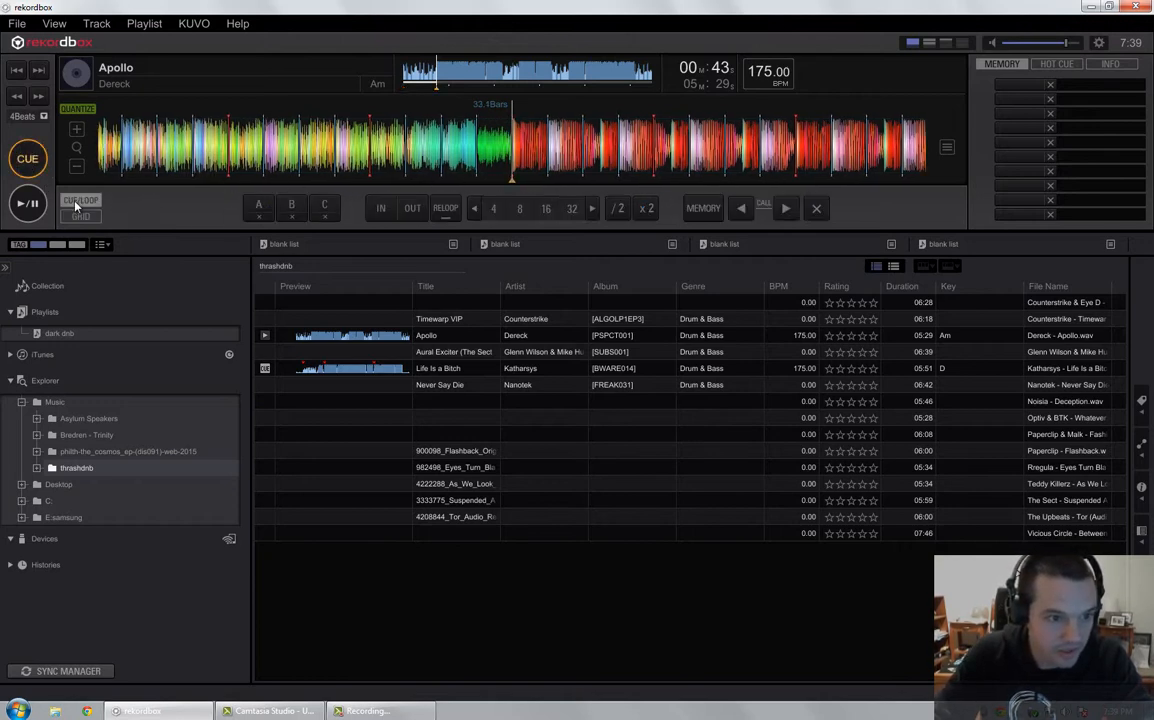
pyautogui.click(705, 209)
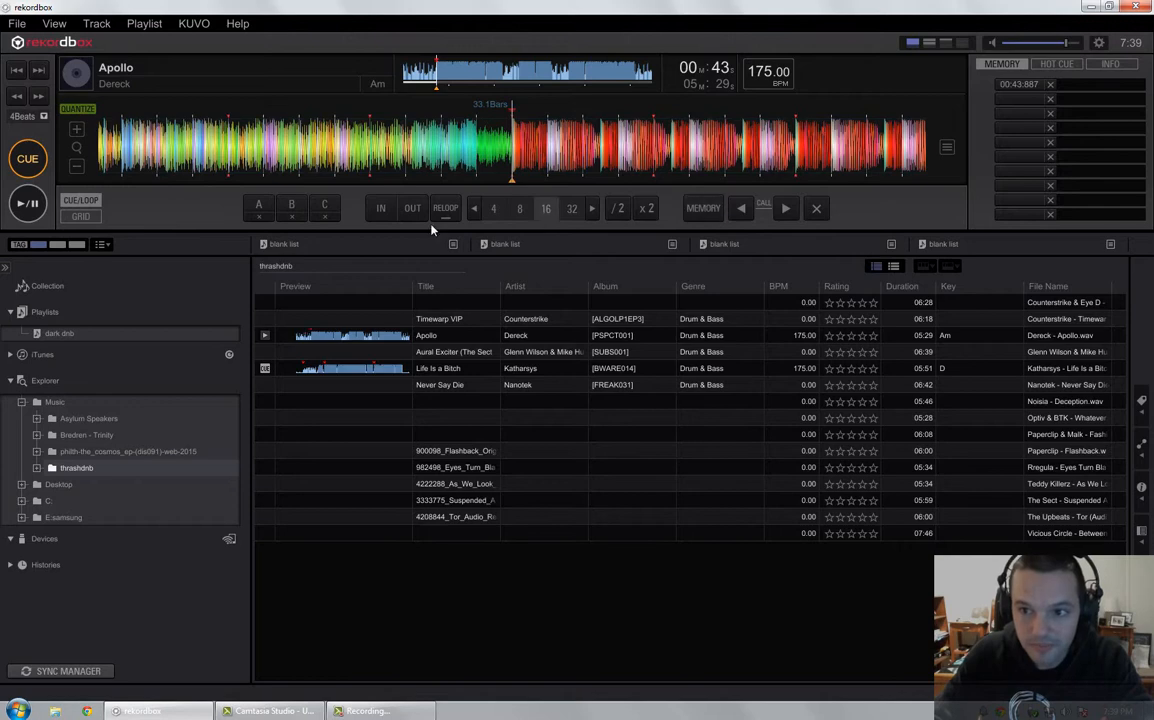
pyautogui.click(28, 207)
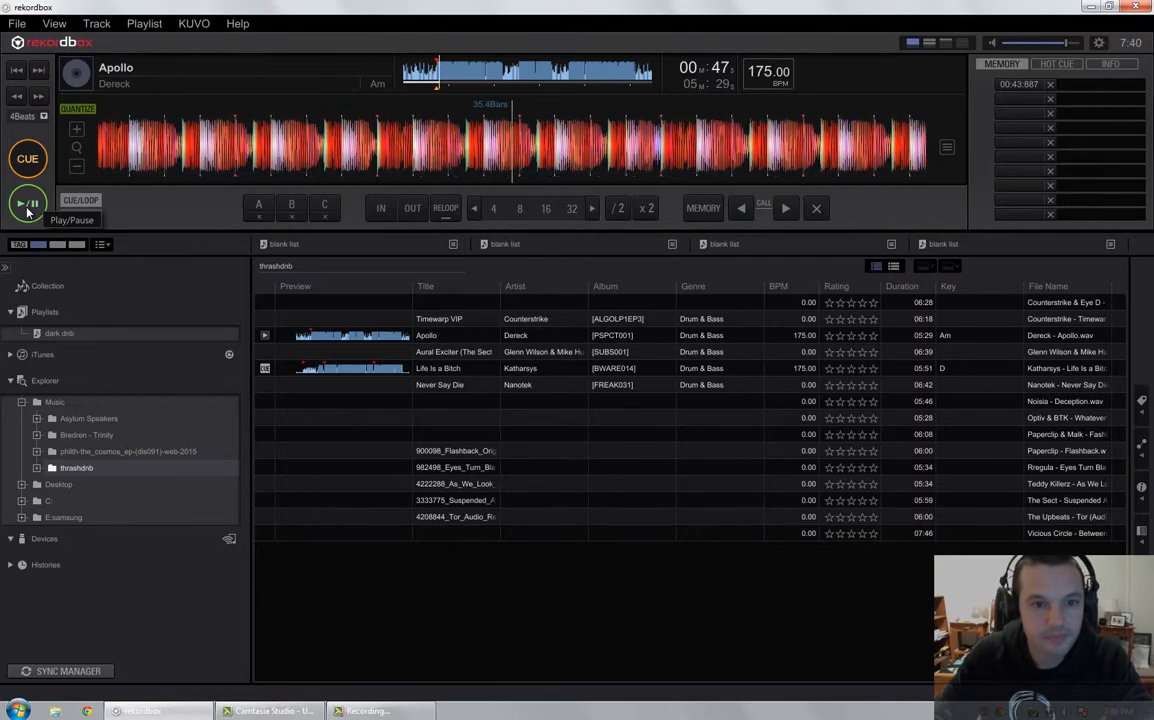
pyautogui.click(28, 207)
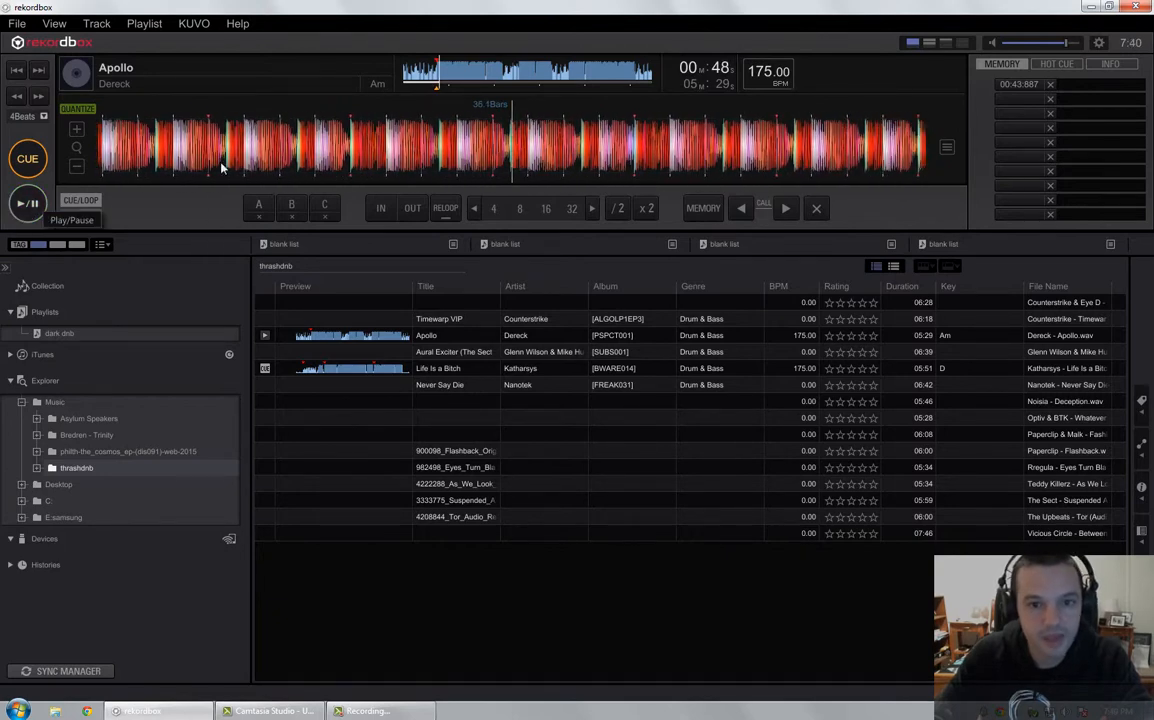
# Skim Apollo's later sections from about 2:01 onwards, and examine the short break after about 4:43
pyautogui.click(496, 70)
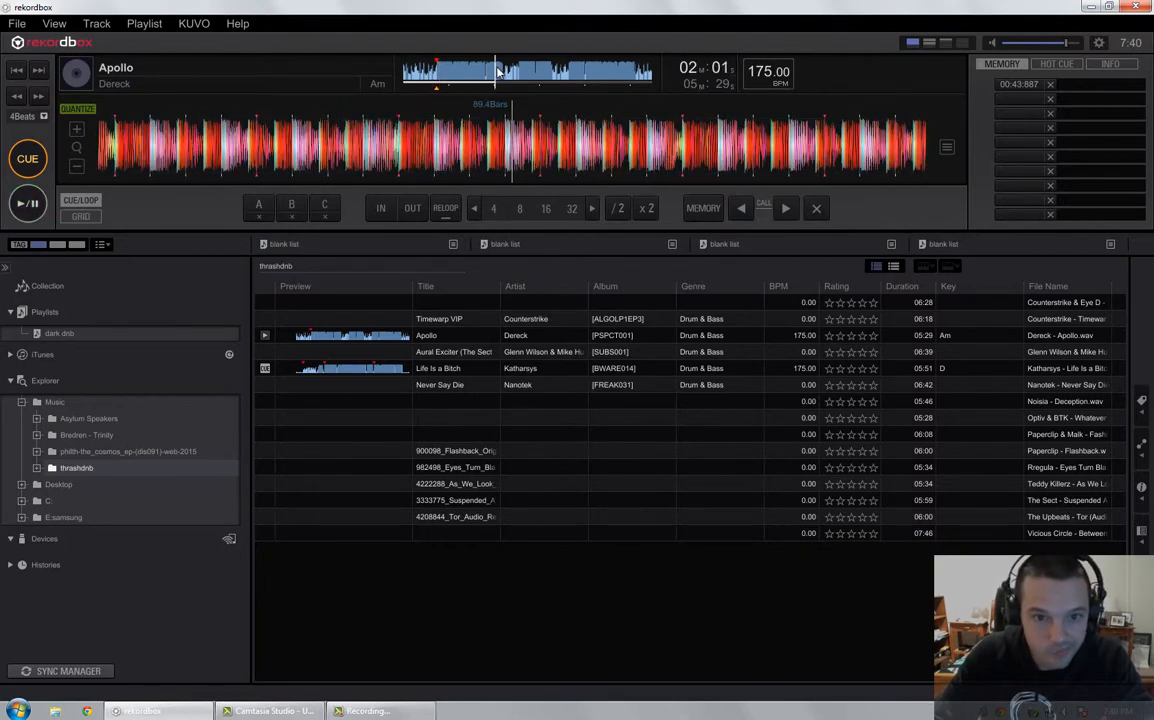
pyautogui.click(520, 72)
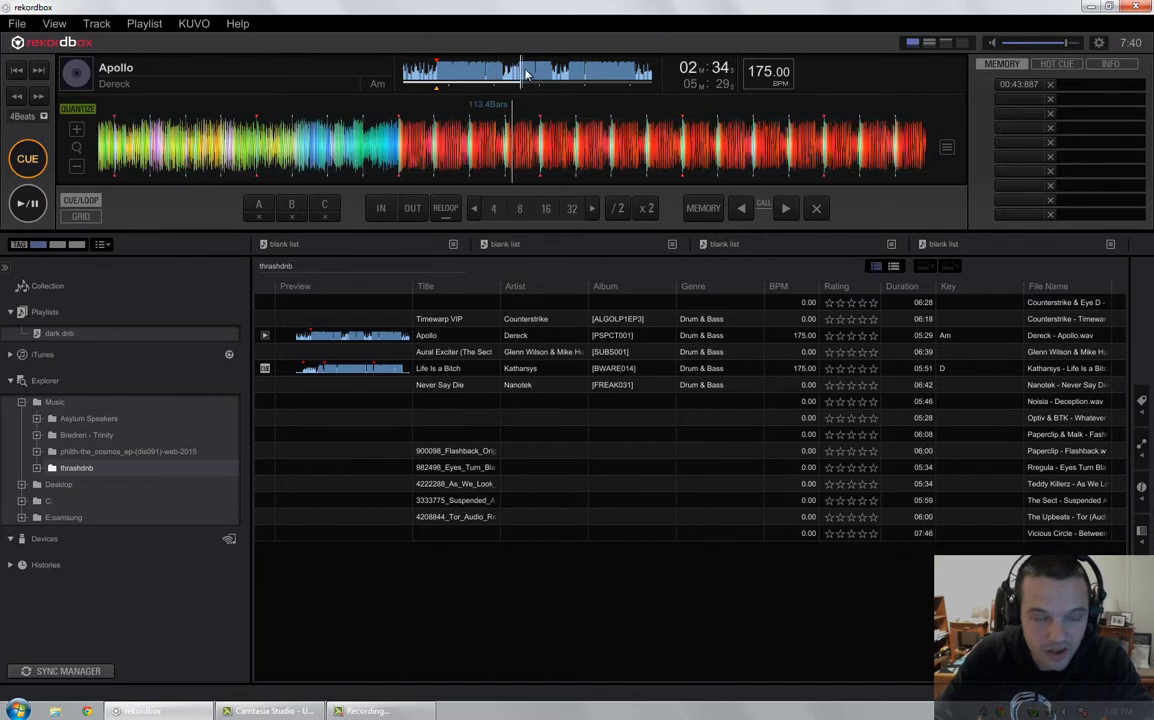
pyautogui.click(577, 72)
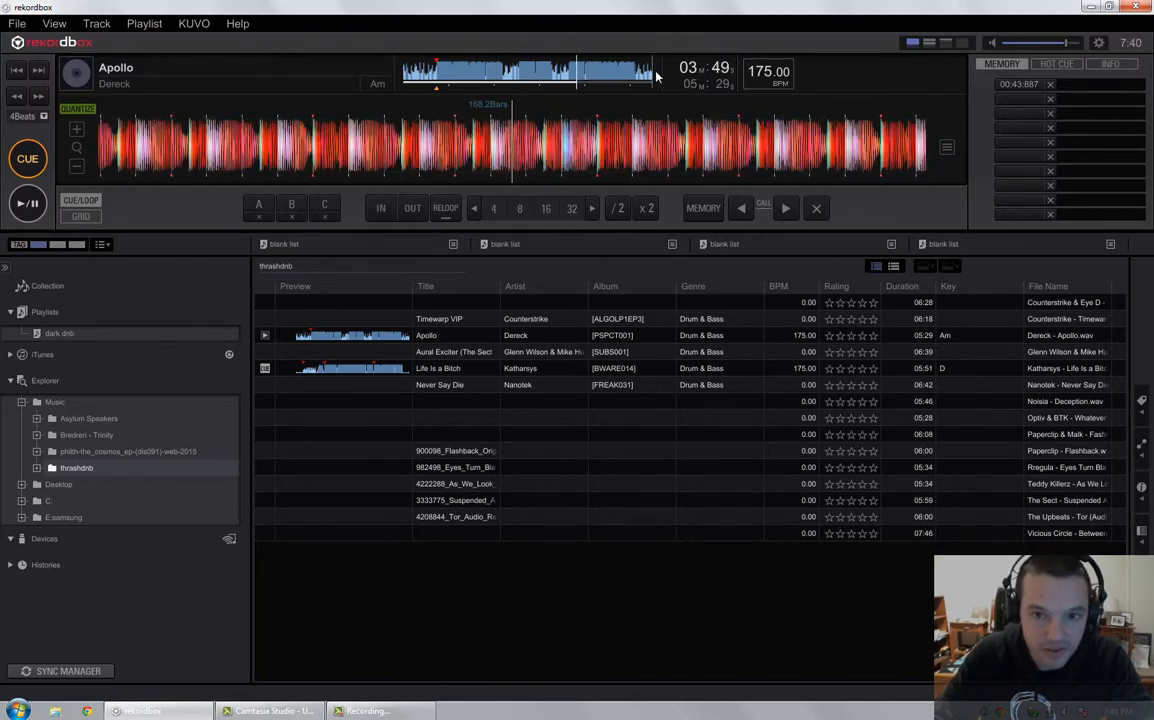
pyautogui.click(612, 74)
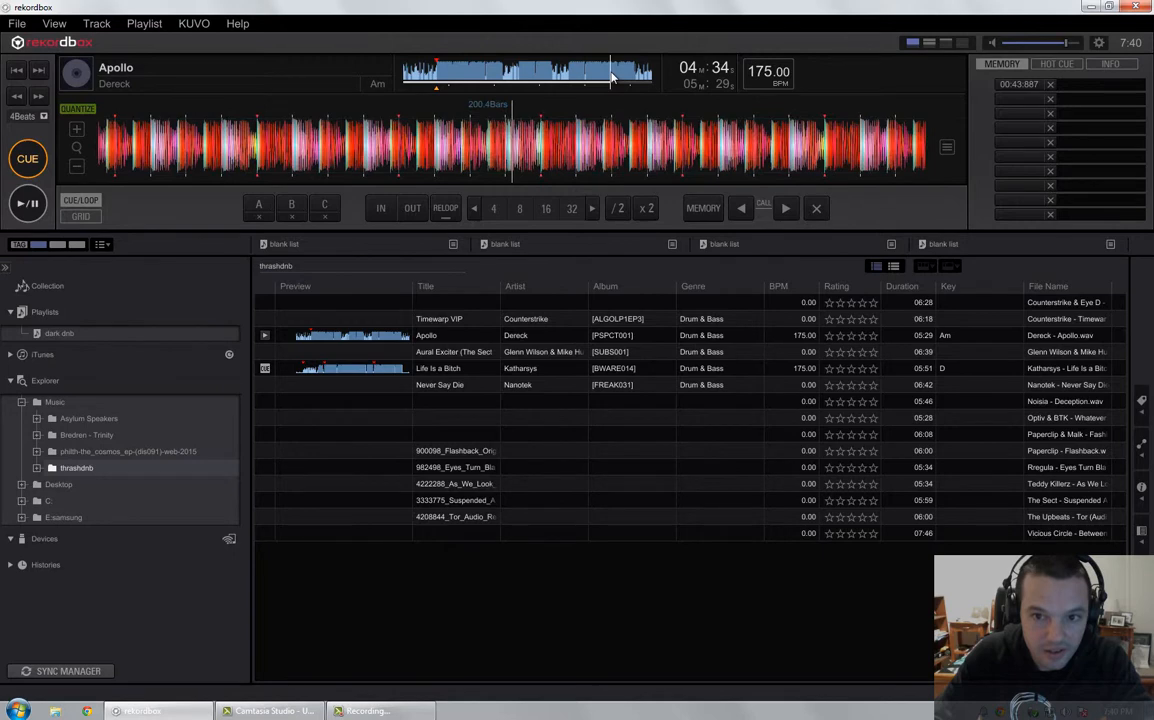
pyautogui.click(616, 73)
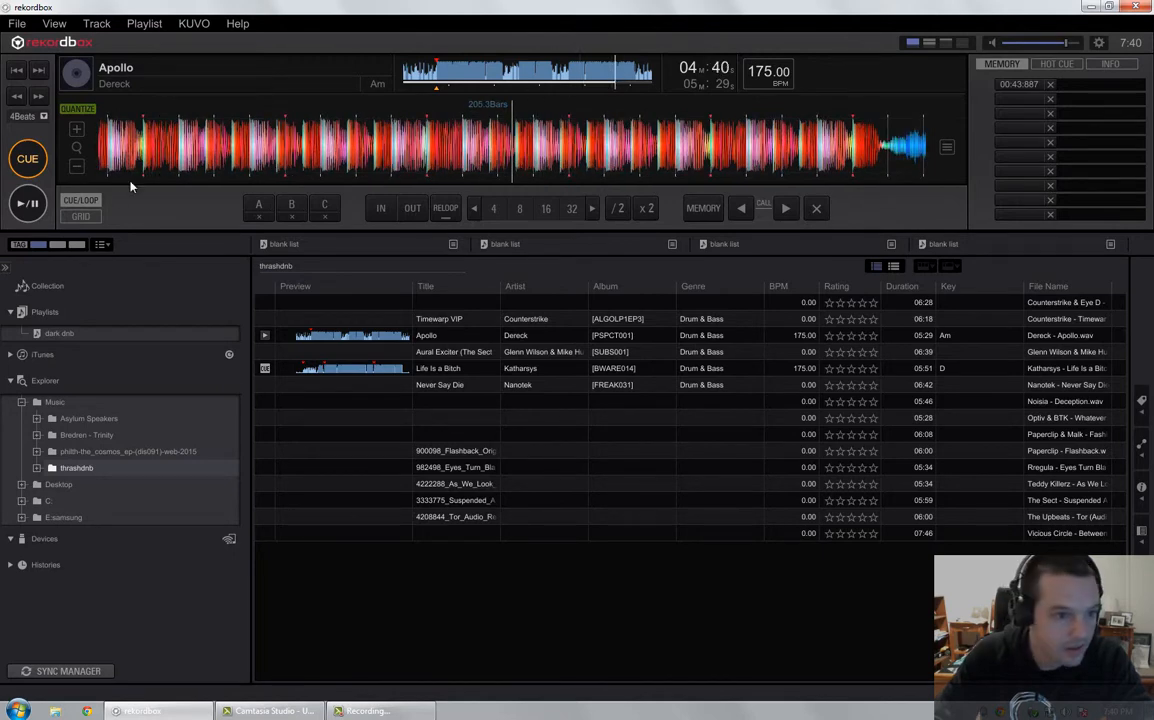
pyautogui.click(29, 204)
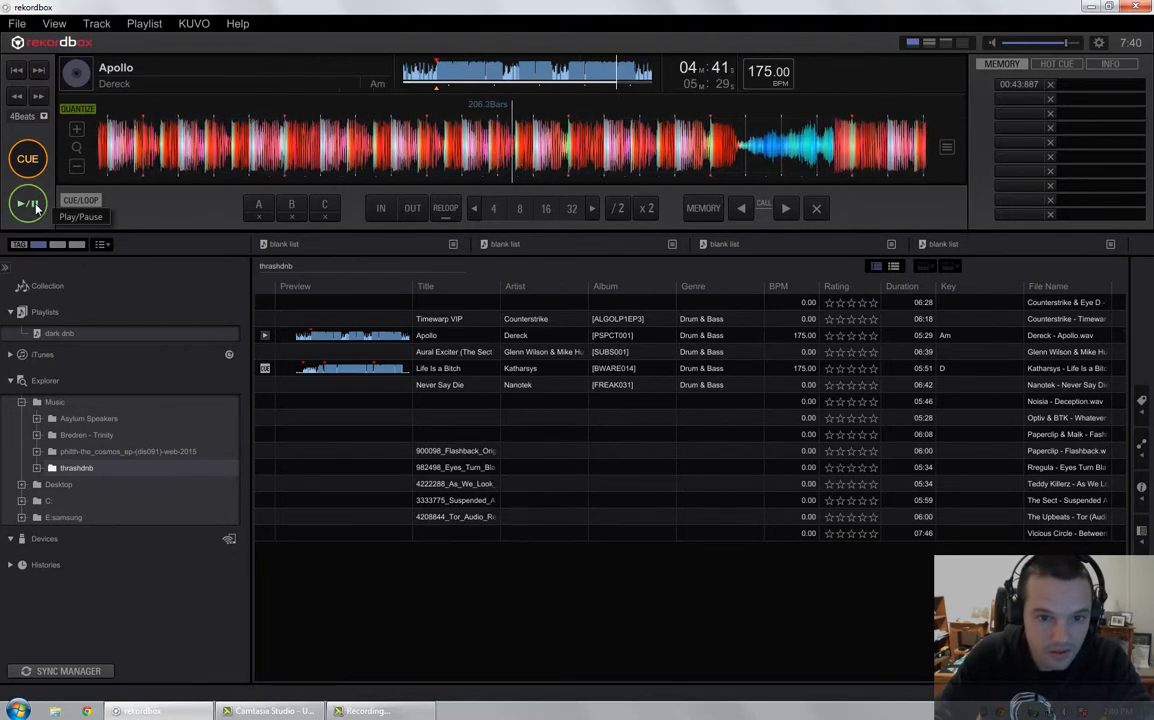
pyautogui.click(37, 208)
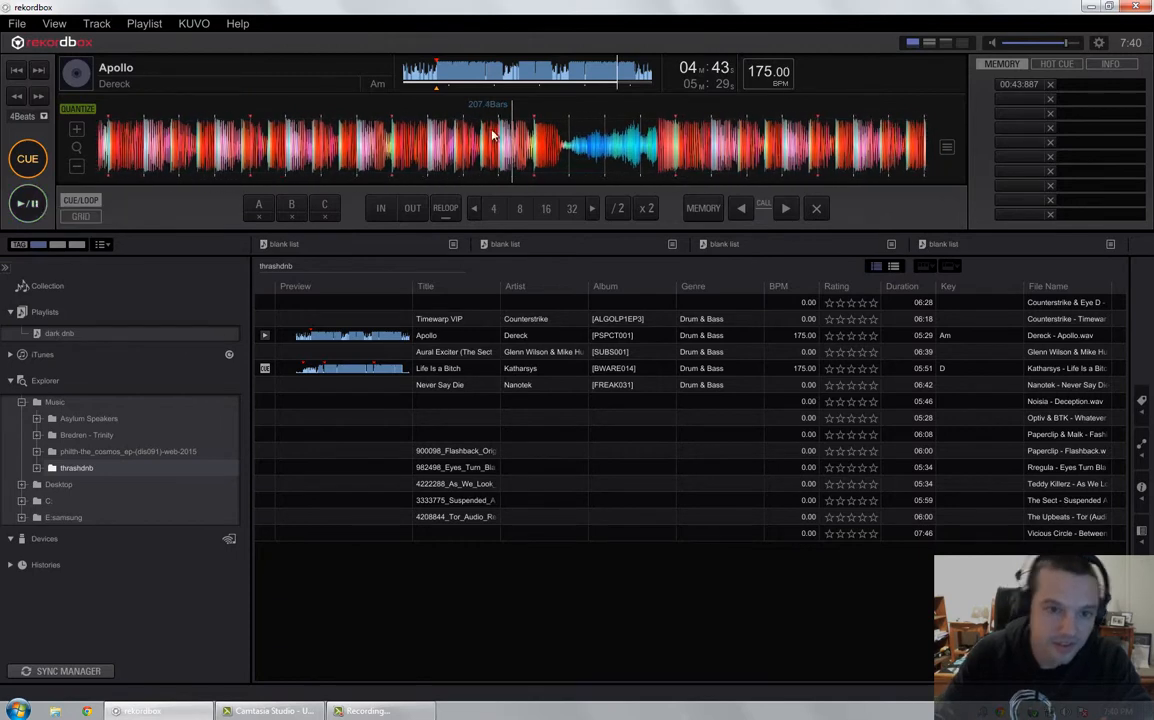
pyautogui.moveTo(532, 145); pyautogui.dragTo(556, 147)
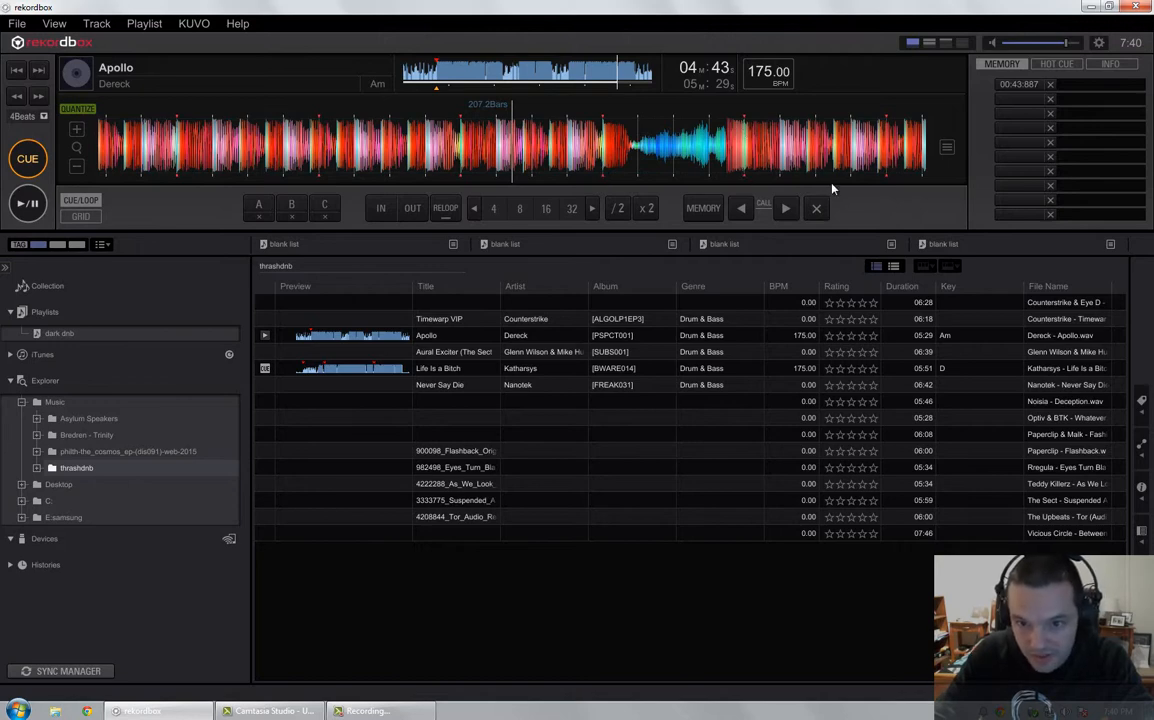
pyautogui.moveTo(871, 155); pyautogui.dragTo(783, 155)
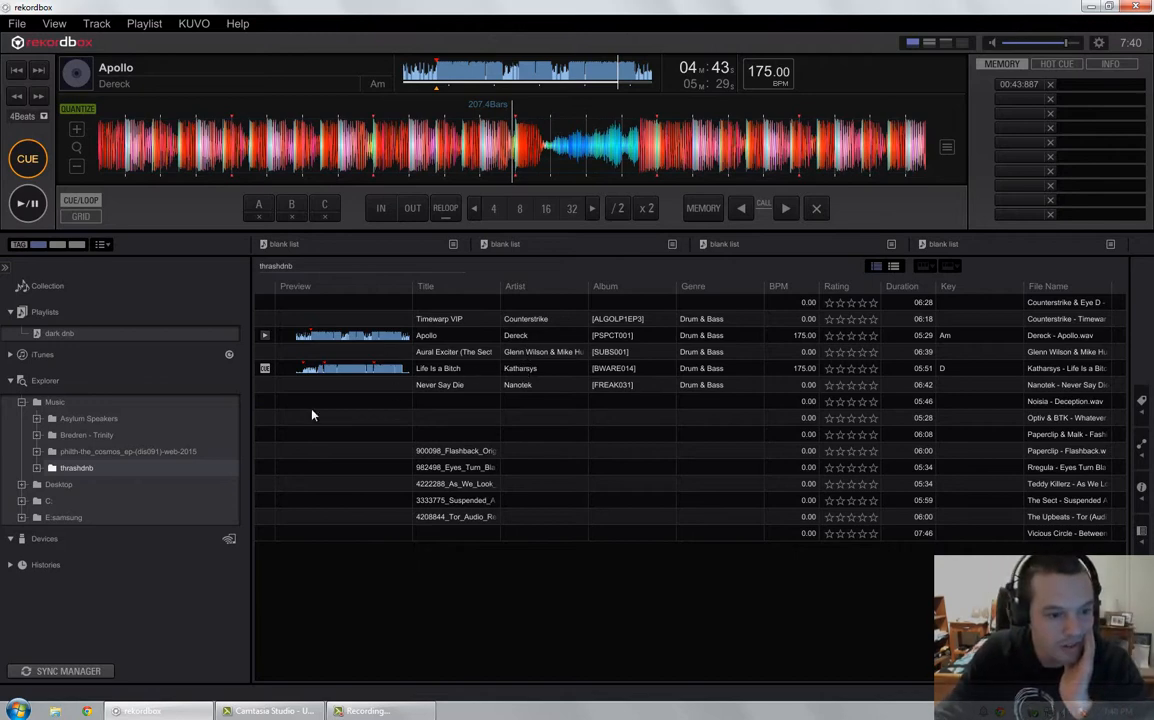
# Delete the dark dnb playlist from the local playlists and confirm its removal
pyautogui.click(60, 334)
pyautogui.rightClick(60, 334)
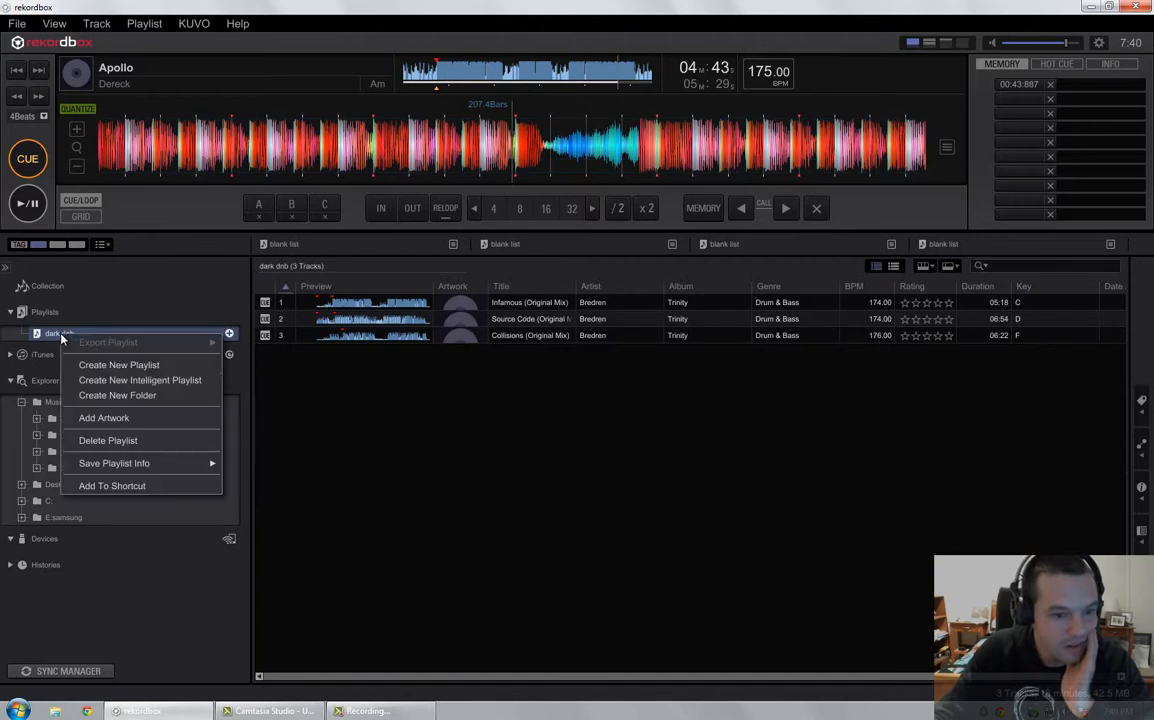
pyautogui.click(108, 441)
pyautogui.click(542, 407)
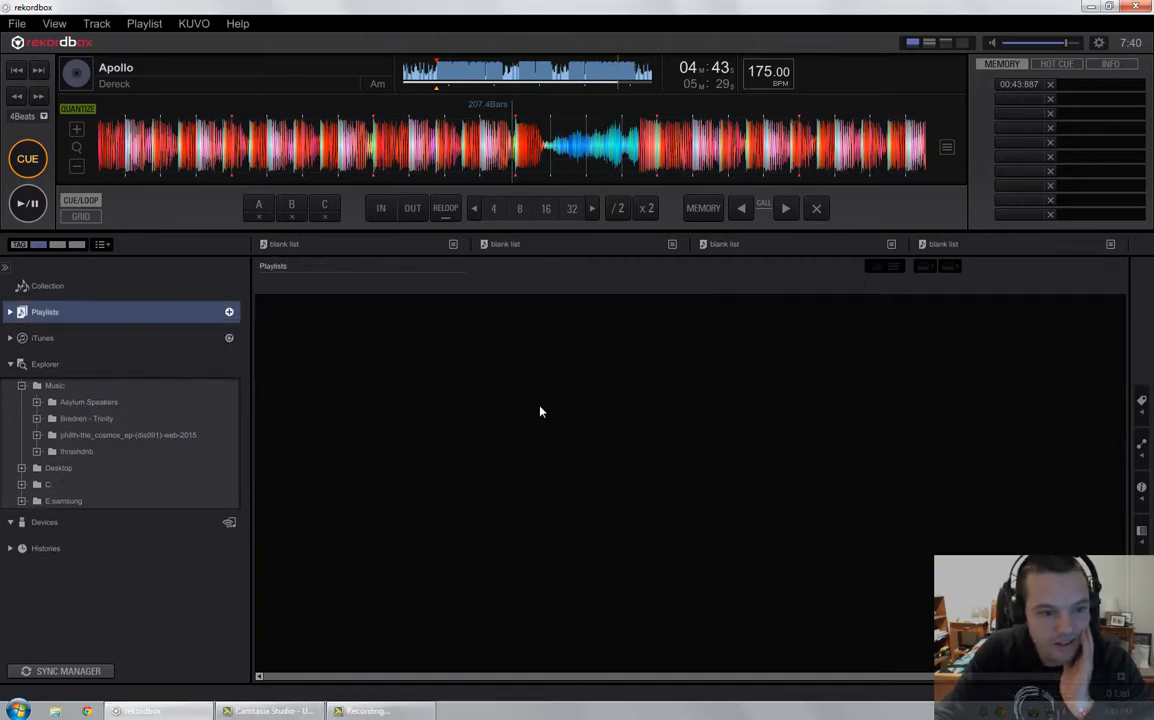
# Create a new playlist named "hard tech"
pyautogui.click(229, 314)
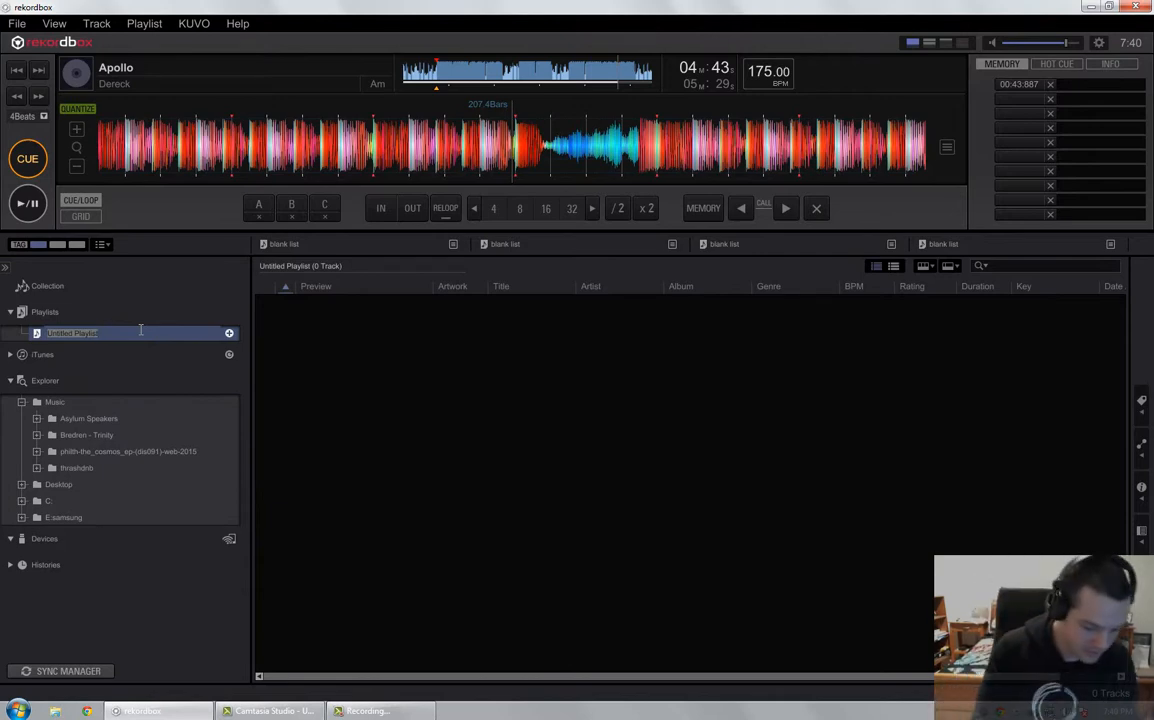
pyautogui.write('har')
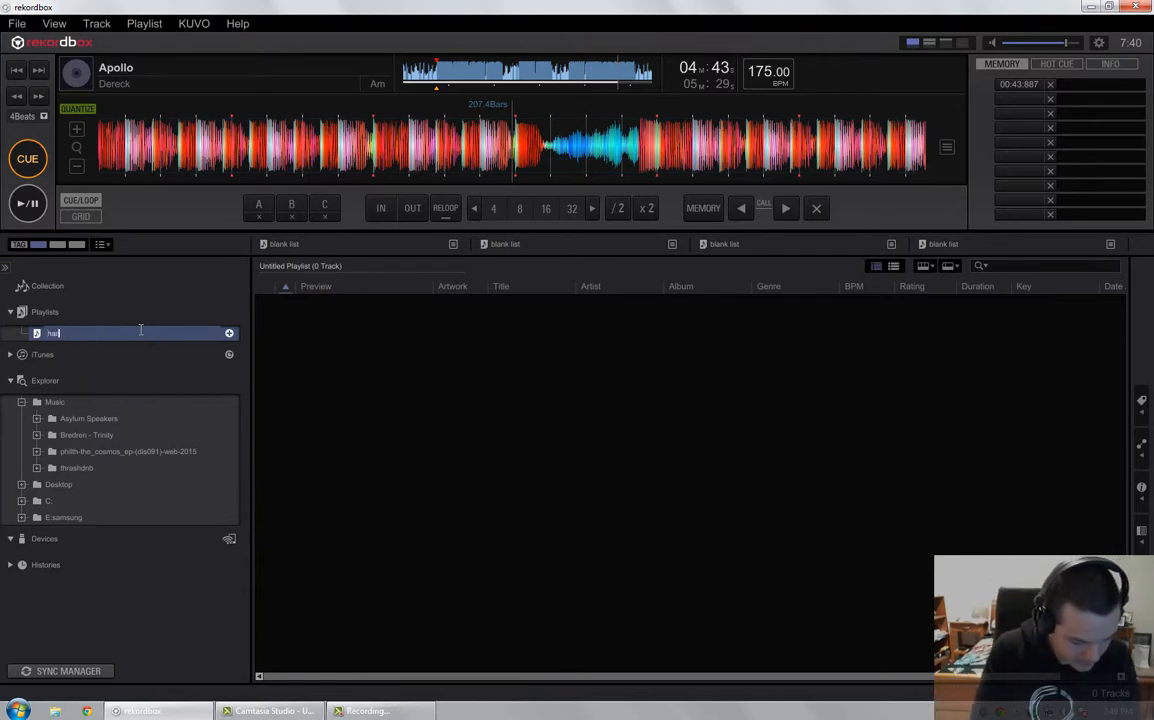
pyautogui.write('d tech')
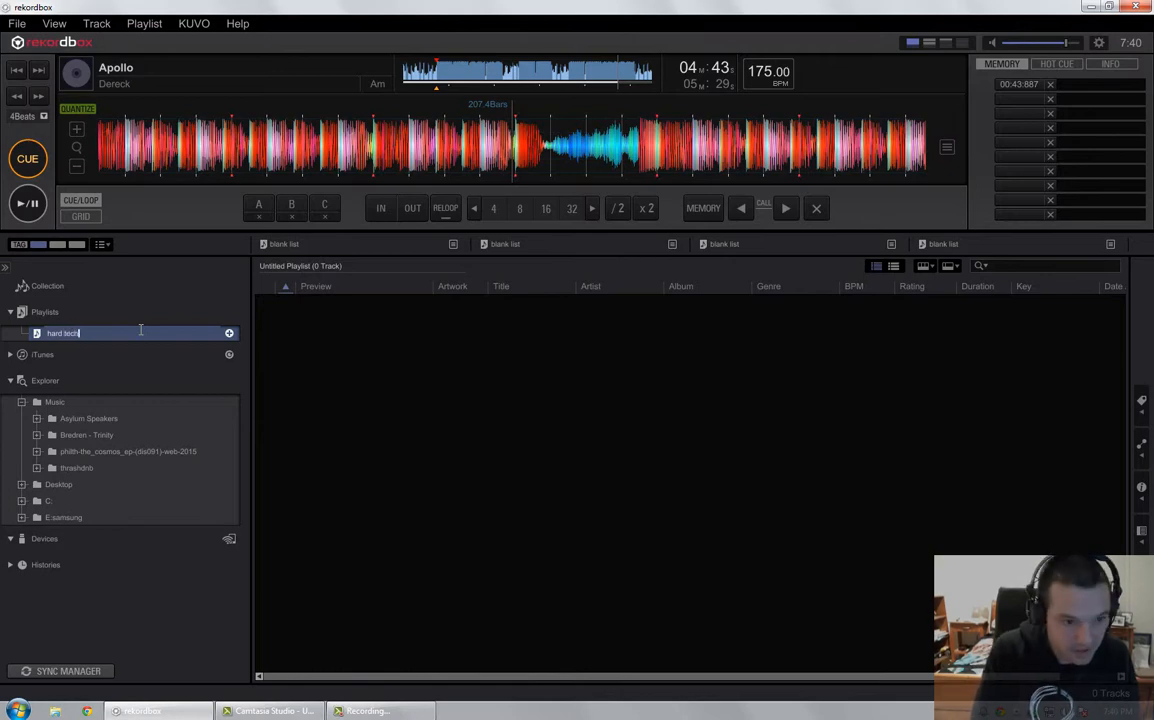
pyautogui.press('Return')
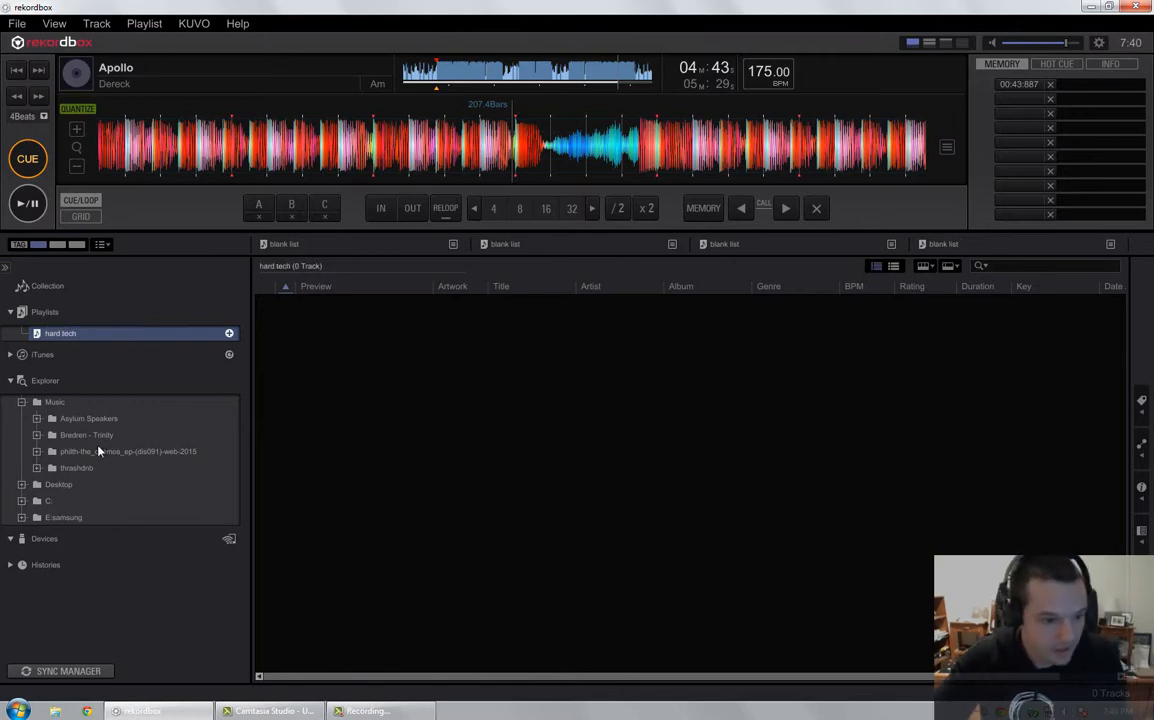
# Add Apollo and Life Is a Bitch from the thrashdnb folder to the hard tech playlist, and open that playlist
pyautogui.click(78, 468)
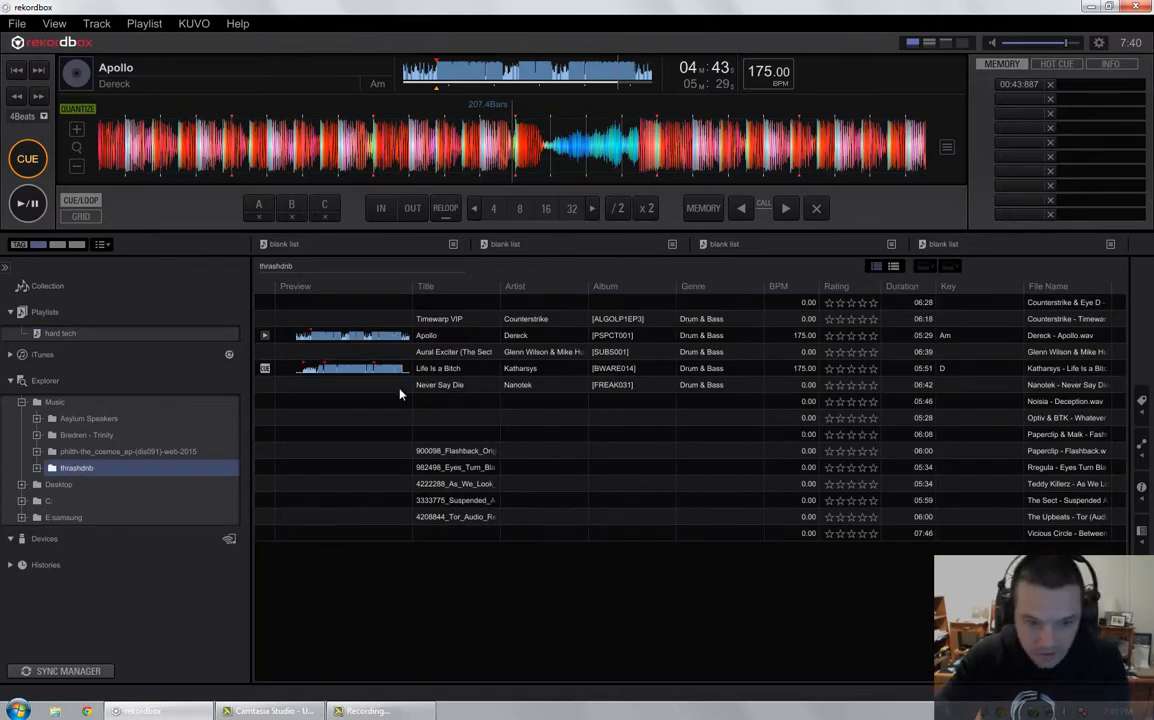
pyautogui.click(362, 337)
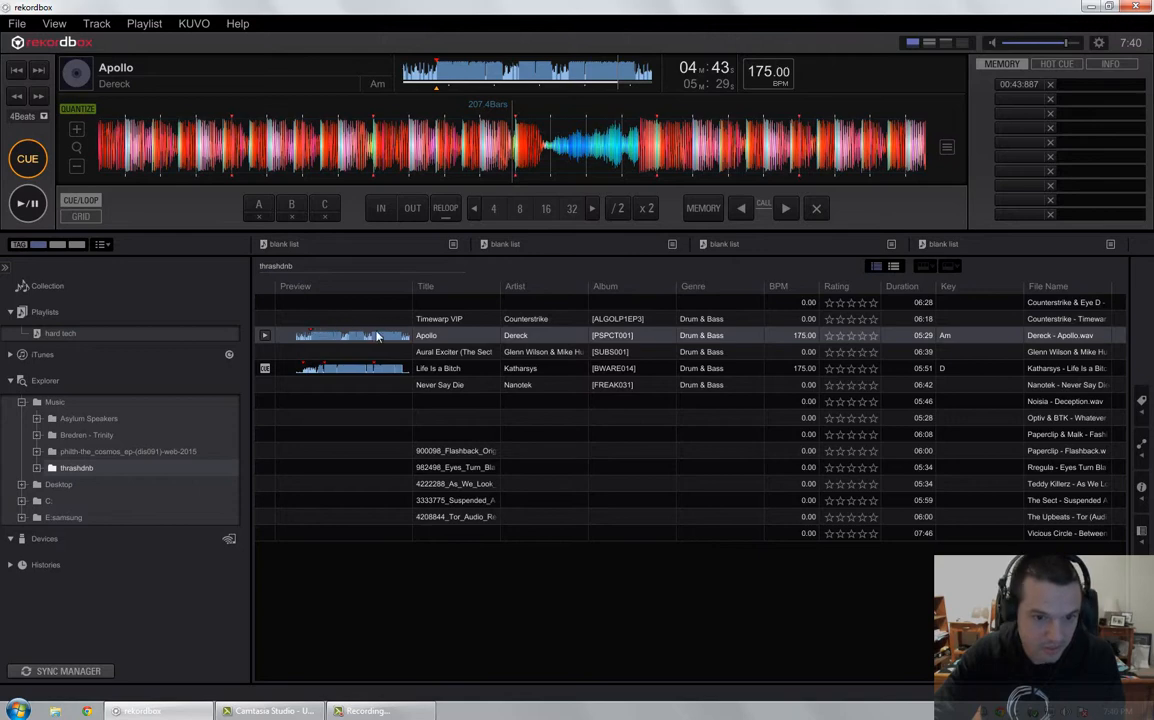
pyautogui.click(440, 372)
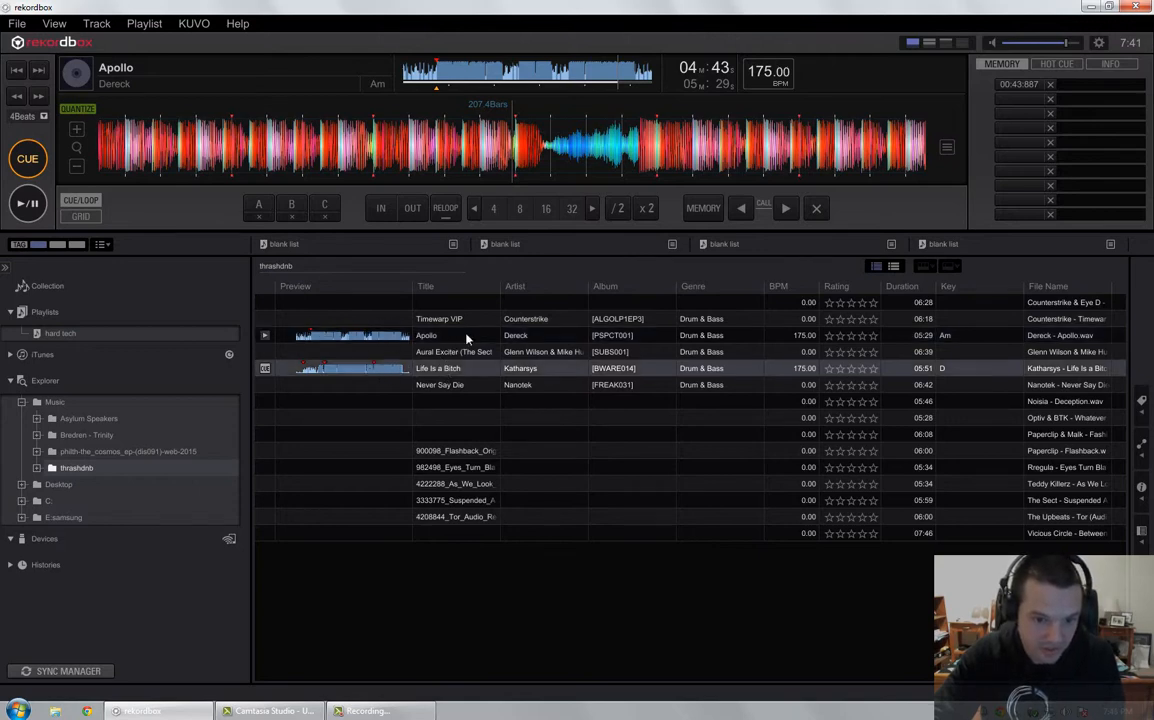
pyautogui.click(460, 336)
pyautogui.click(443, 369)
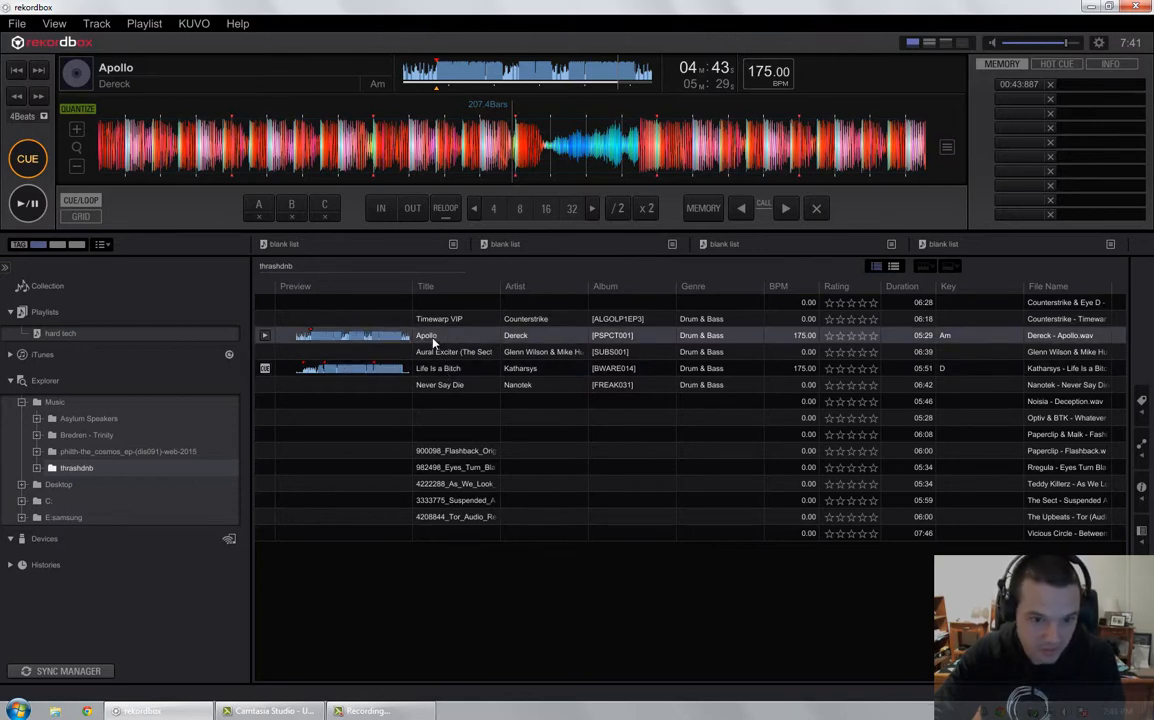
pyautogui.moveTo(450, 339); pyautogui.dragTo(142, 338)
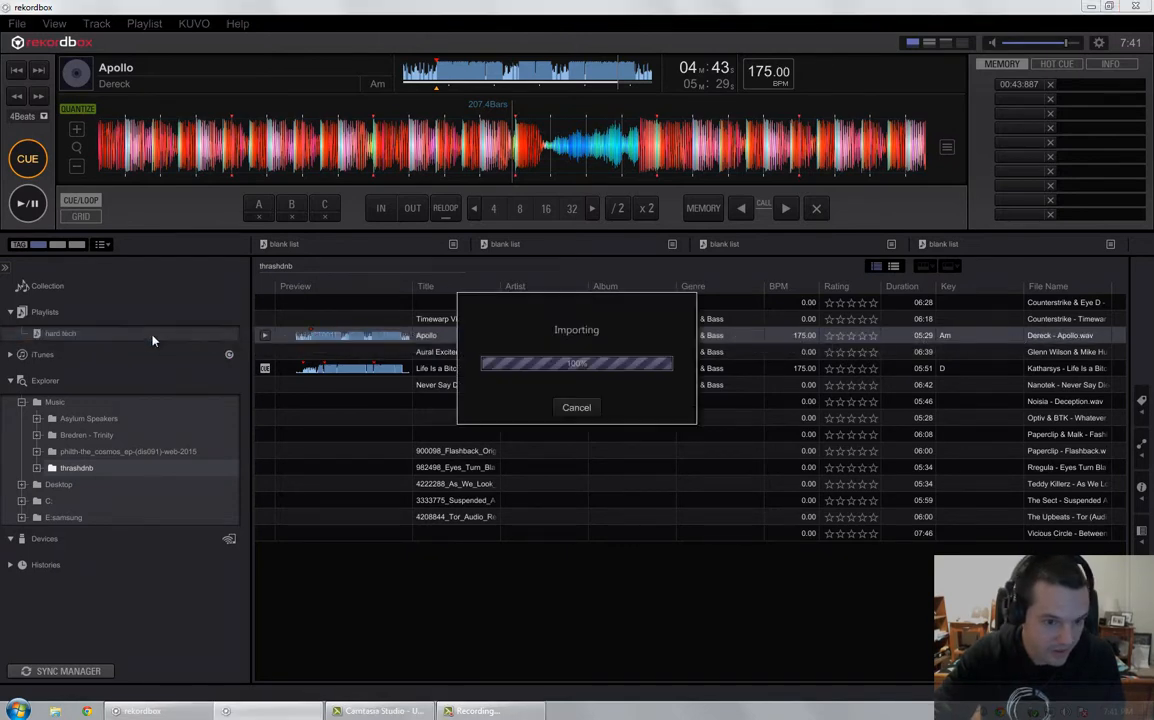
pyautogui.moveTo(464, 369); pyautogui.dragTo(159, 340)
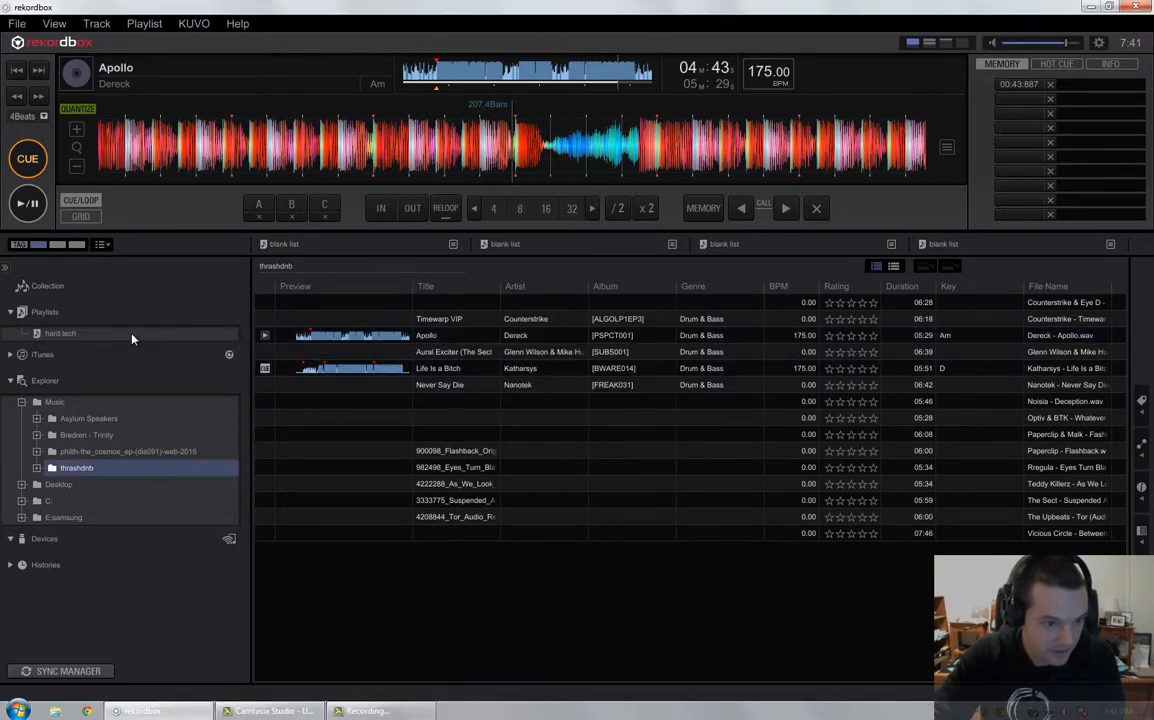
pyautogui.click(132, 336)
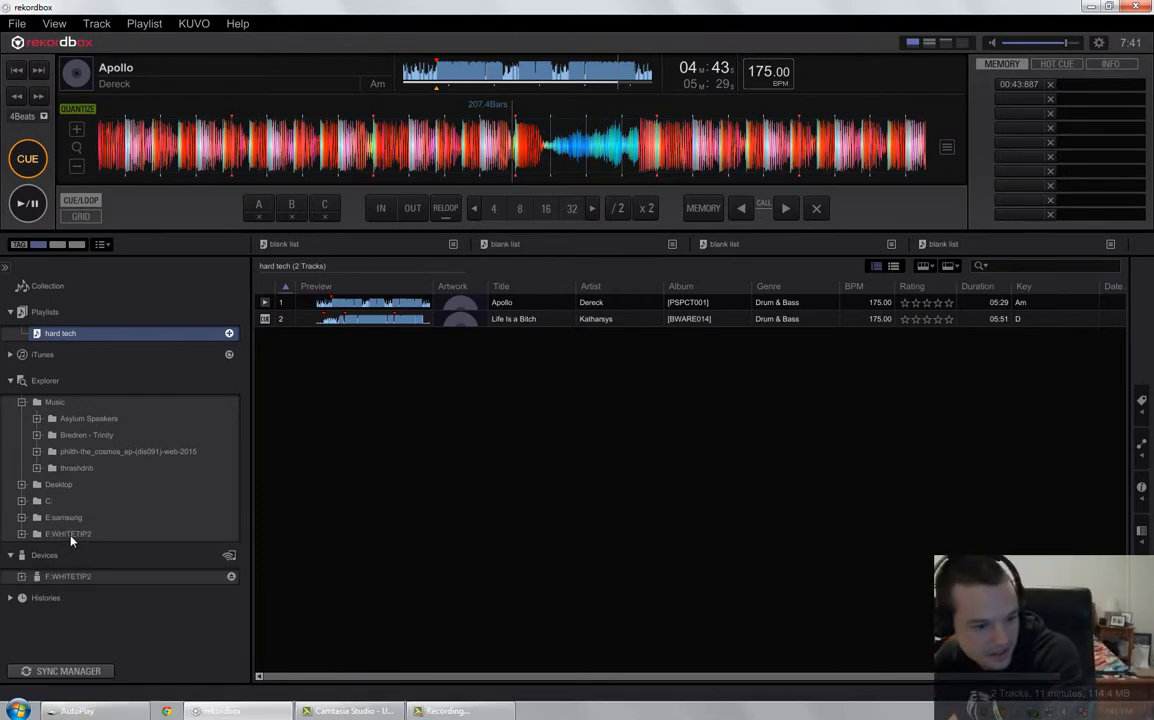
# Check the dark dnb playlist on the F:WHITETIP2 USB device, and export the local hard tech playlist to that device's playlists
pyautogui.click(45, 554)
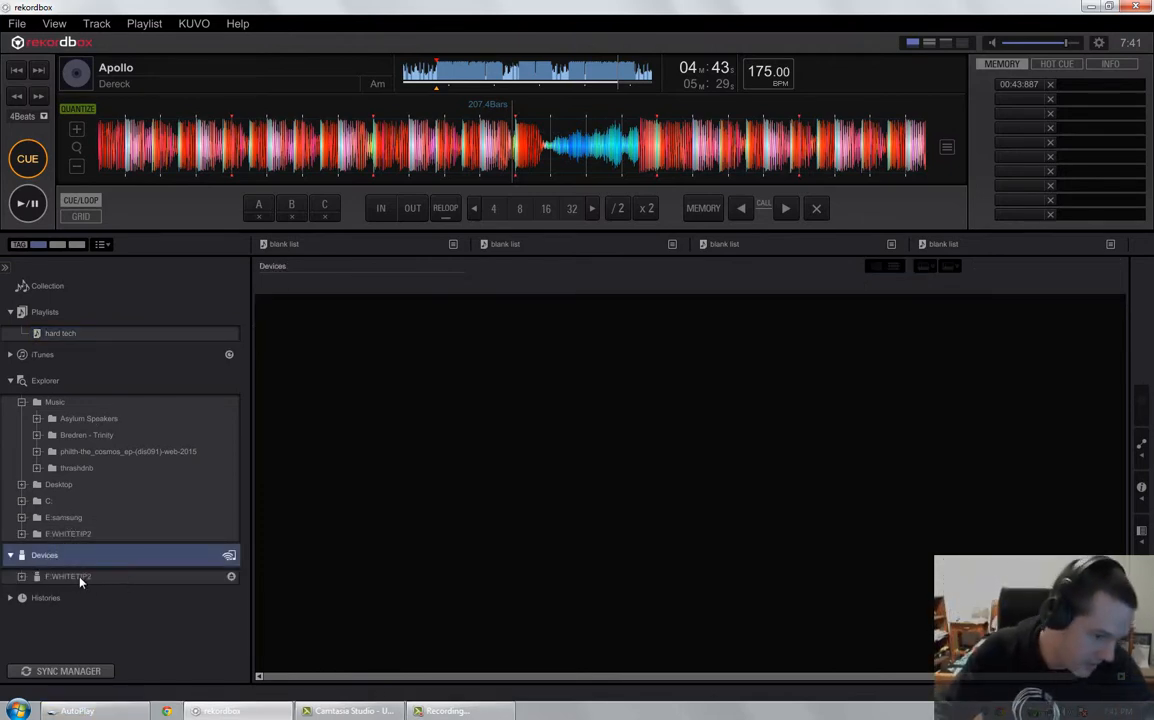
pyautogui.click(82, 578)
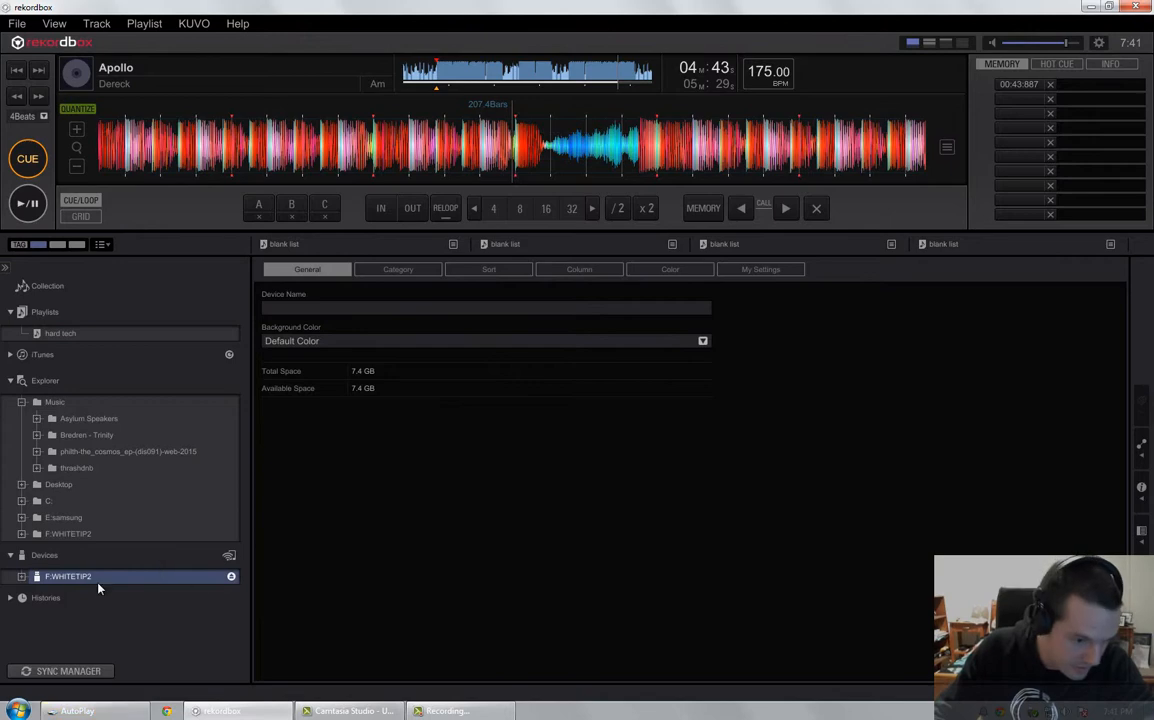
pyautogui.click(21, 577)
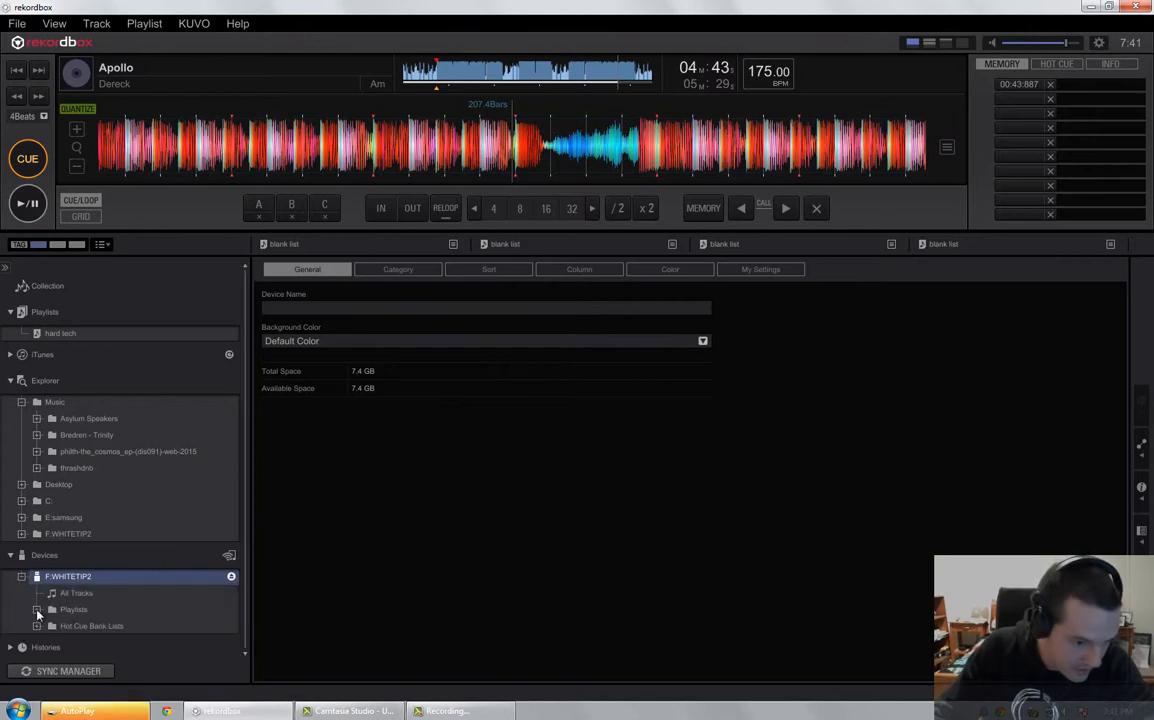
pyautogui.click(85, 609)
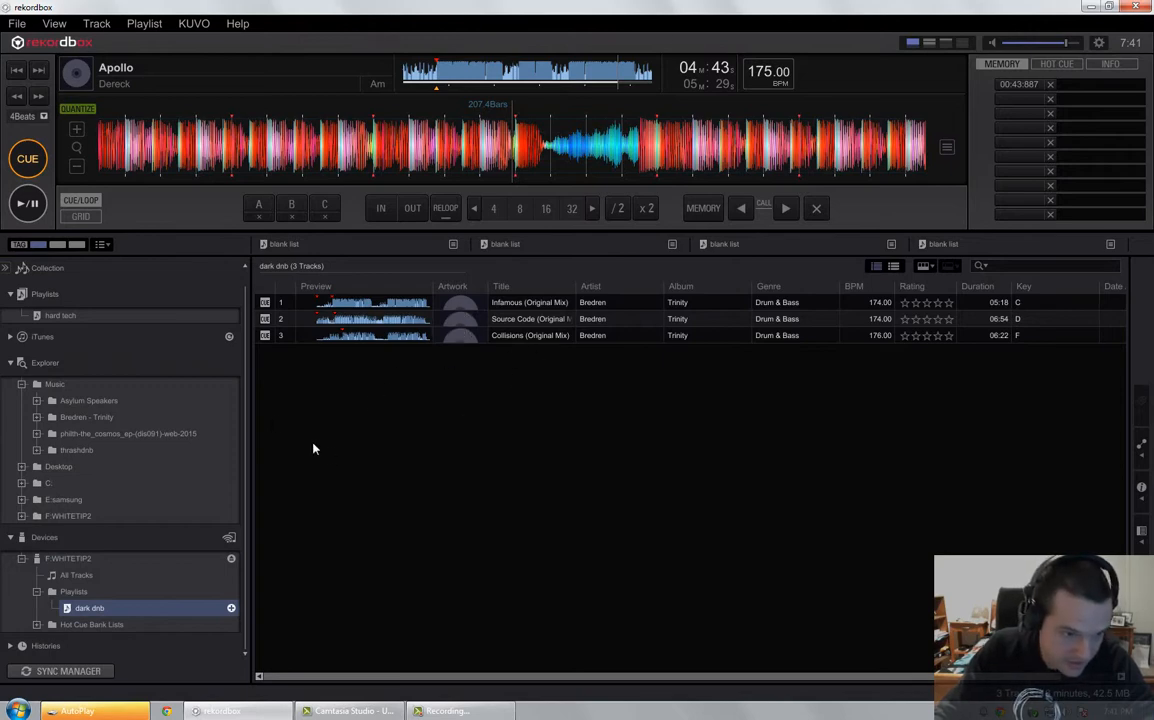
pyautogui.click(46, 318)
pyautogui.moveTo(66, 328); pyautogui.dragTo(80, 594)
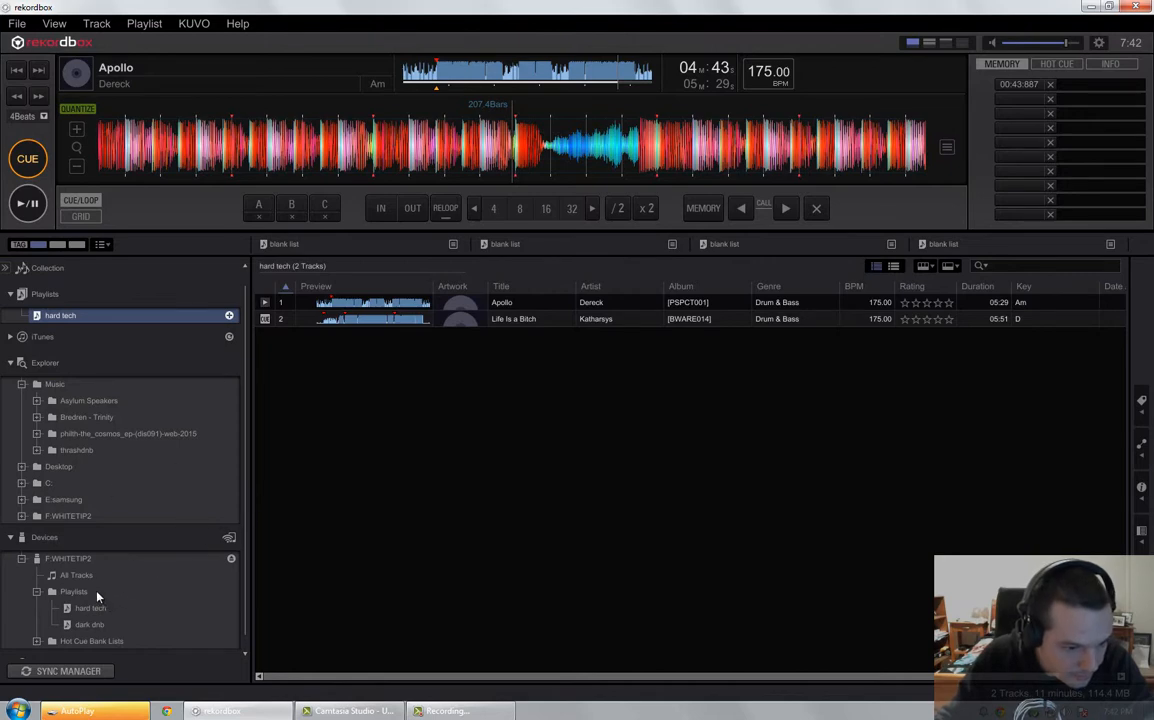
# Collapse the F:WHITETIP2 device's contents, display its general settings, and safely remove the USB device
pyautogui.click(22, 558)
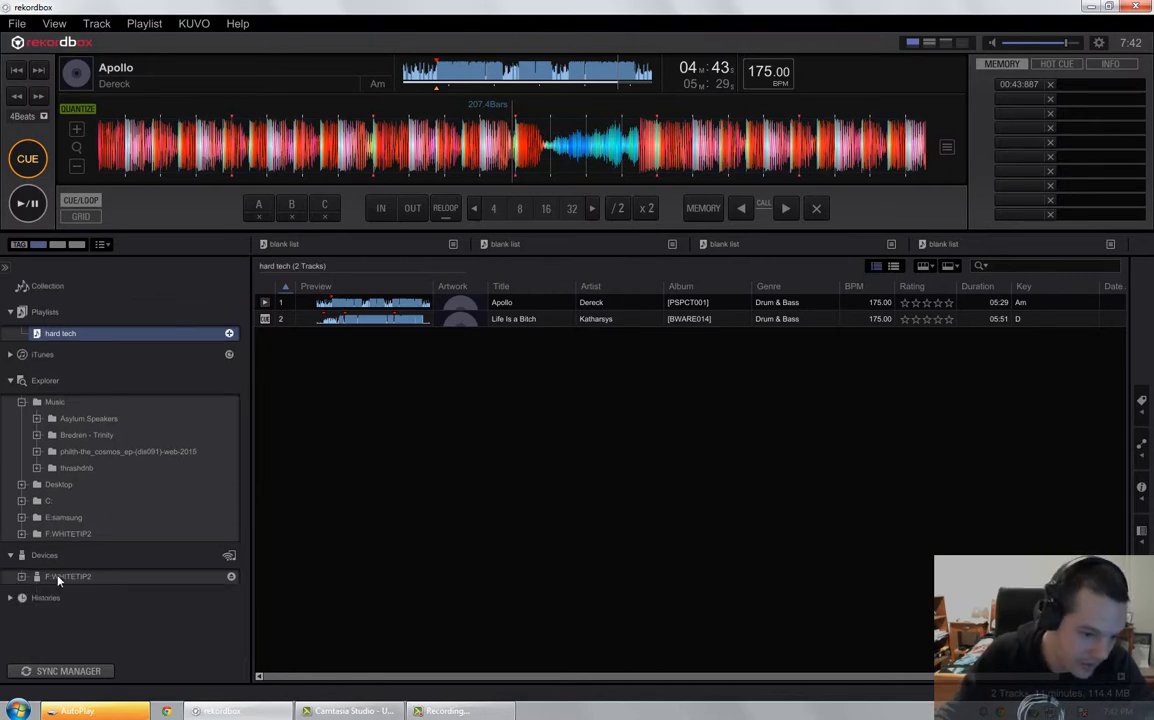
pyautogui.click(58, 578)
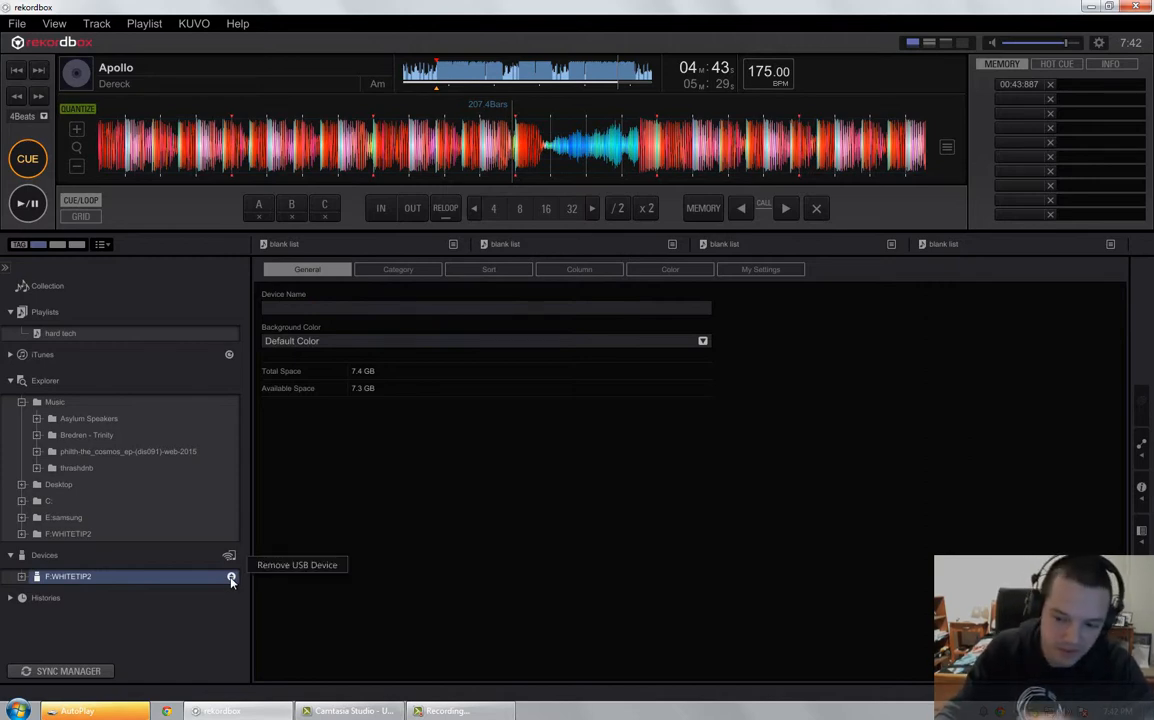
pyautogui.click(231, 579)
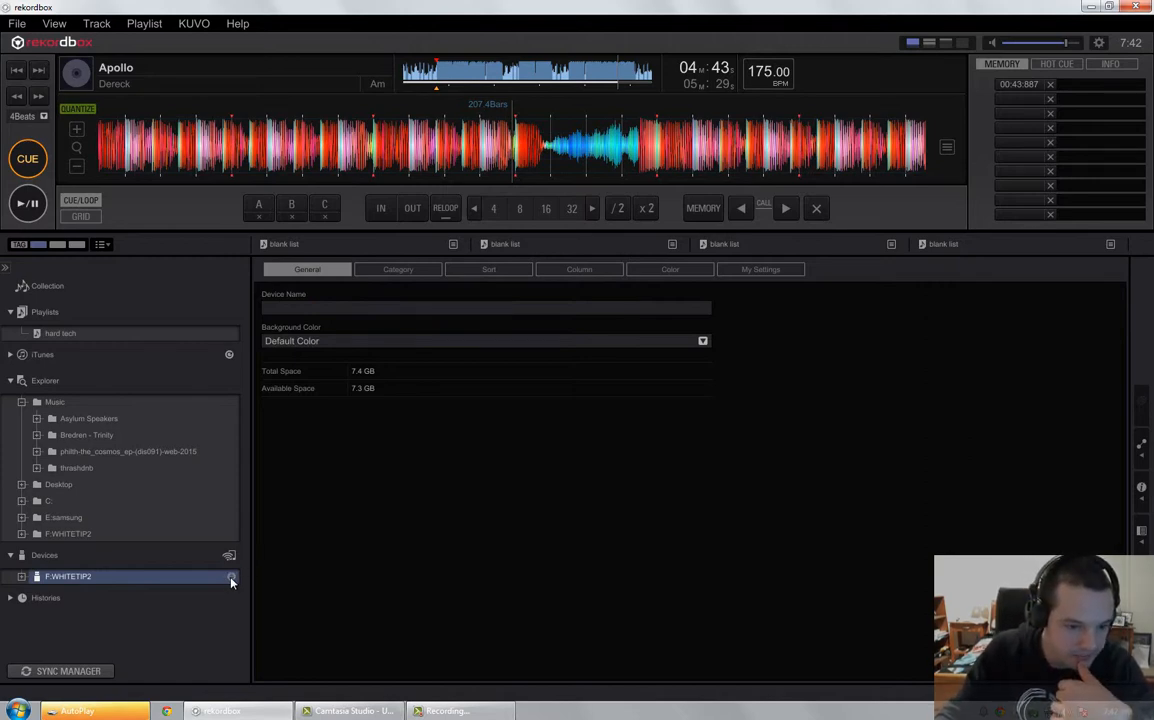